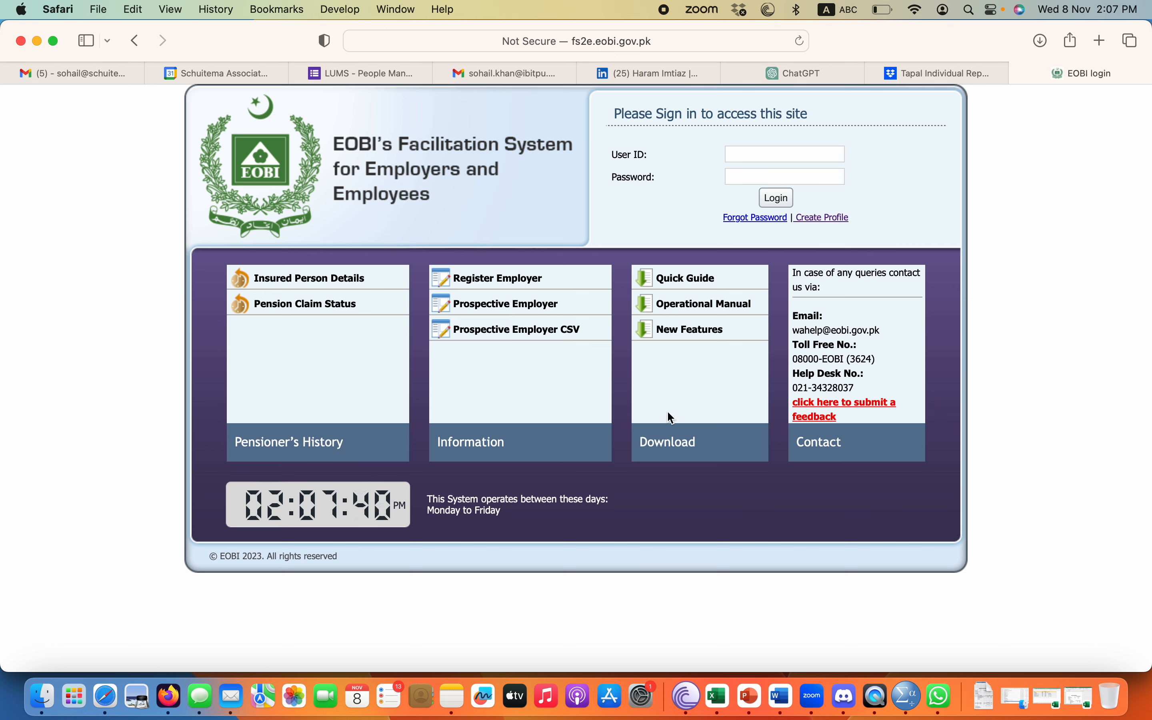
Load the EOBI homepage and open the Facilitation System login page.
{"action": "left_click", "coordinate": [752, 154]}
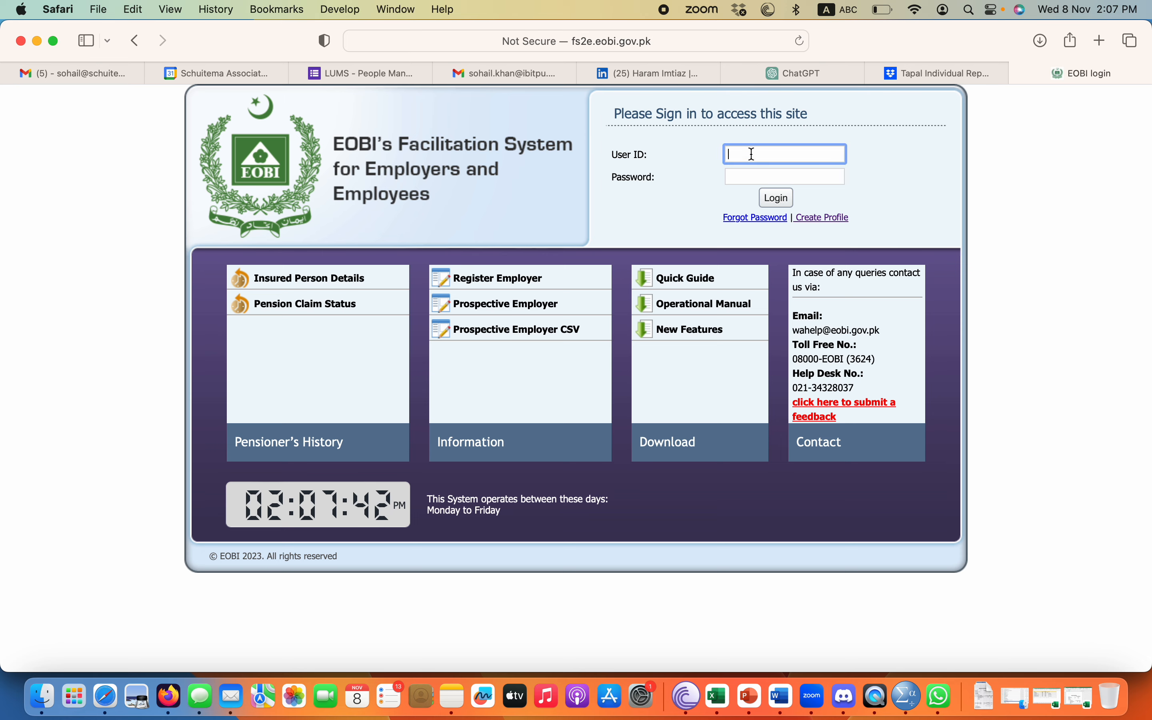
{"action": "left_click", "coordinate": [715, 42]}
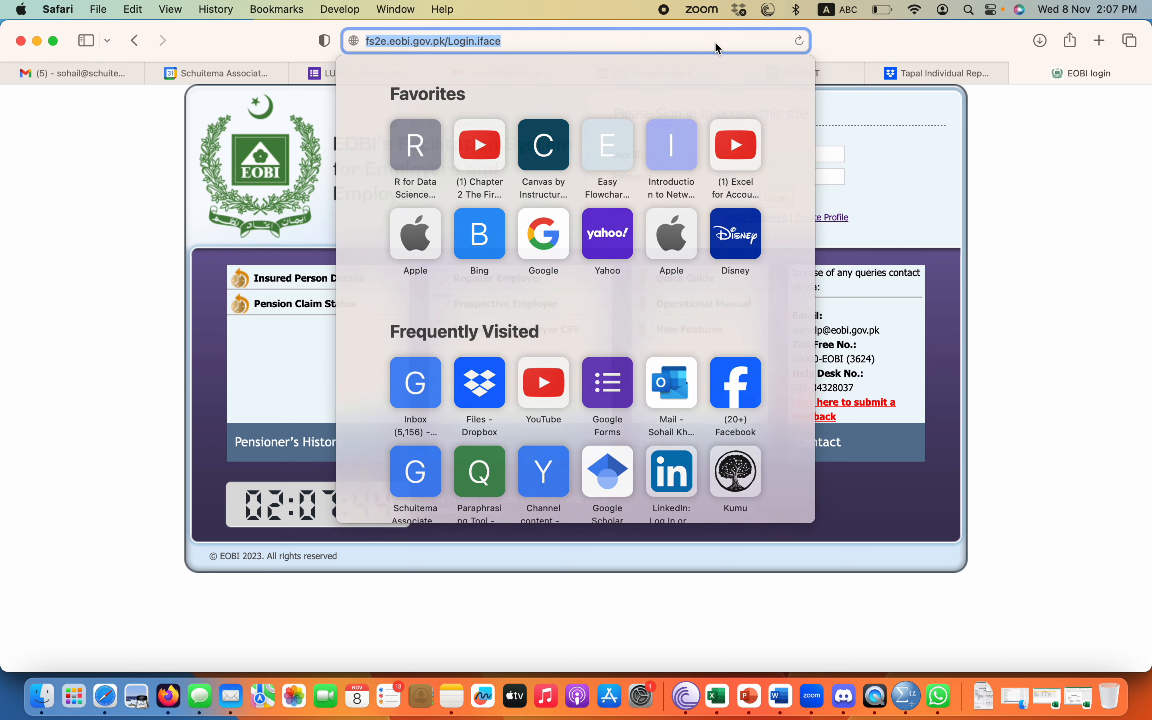
{"action": "type", "text": "eobi"}
{"action": "key", "text": "Return"}
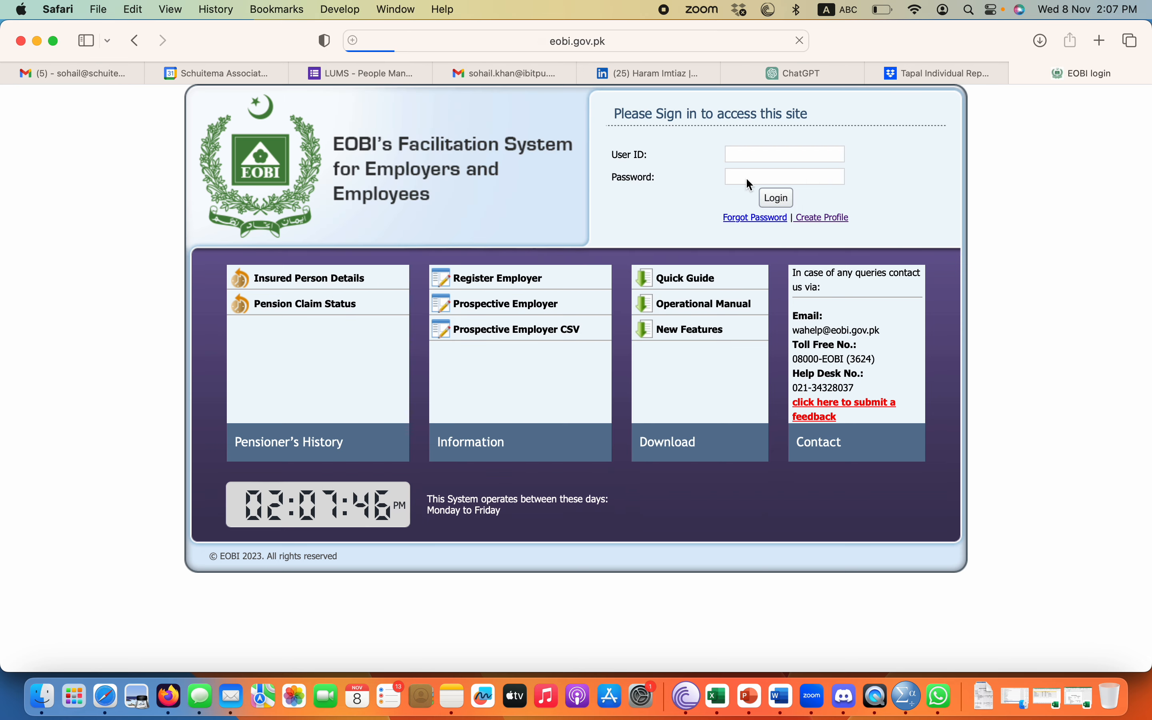
{"action": "scroll", "coordinate": [438, 523], "scroll_direction": "down", "scroll_amount": 2}
{"action": "scroll", "coordinate": [438, 522], "scroll_direction": "down", "scroll_amount": 3}
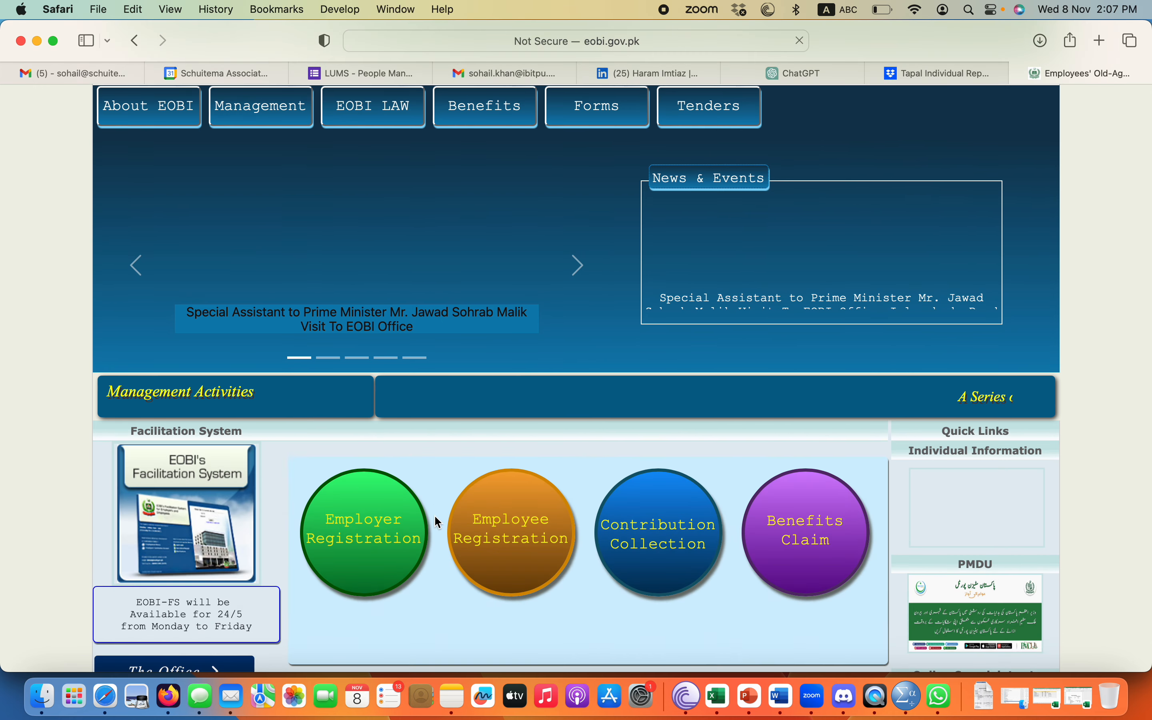
{"action": "left_click", "coordinate": [190, 484]}
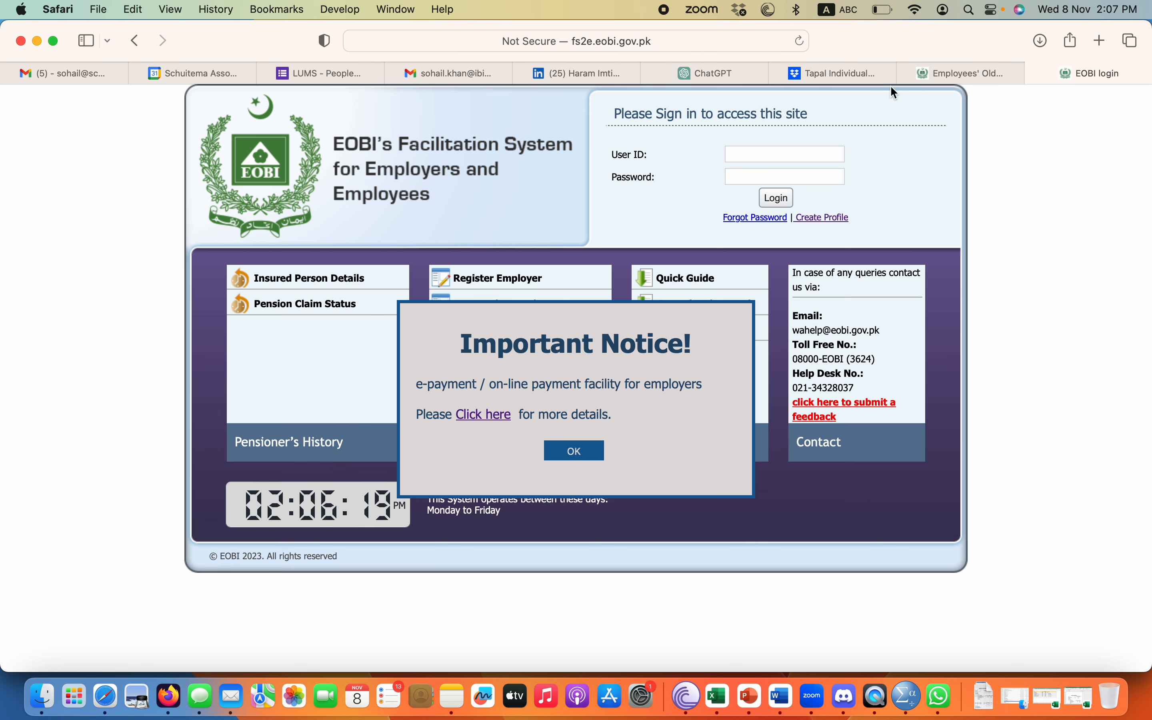
Dismiss the Important Notice, then reopen the login page and close the extra EOBI tabs.
{"action": "left_click", "coordinate": [573, 452]}
{"action": "left_click", "coordinate": [749, 155]}
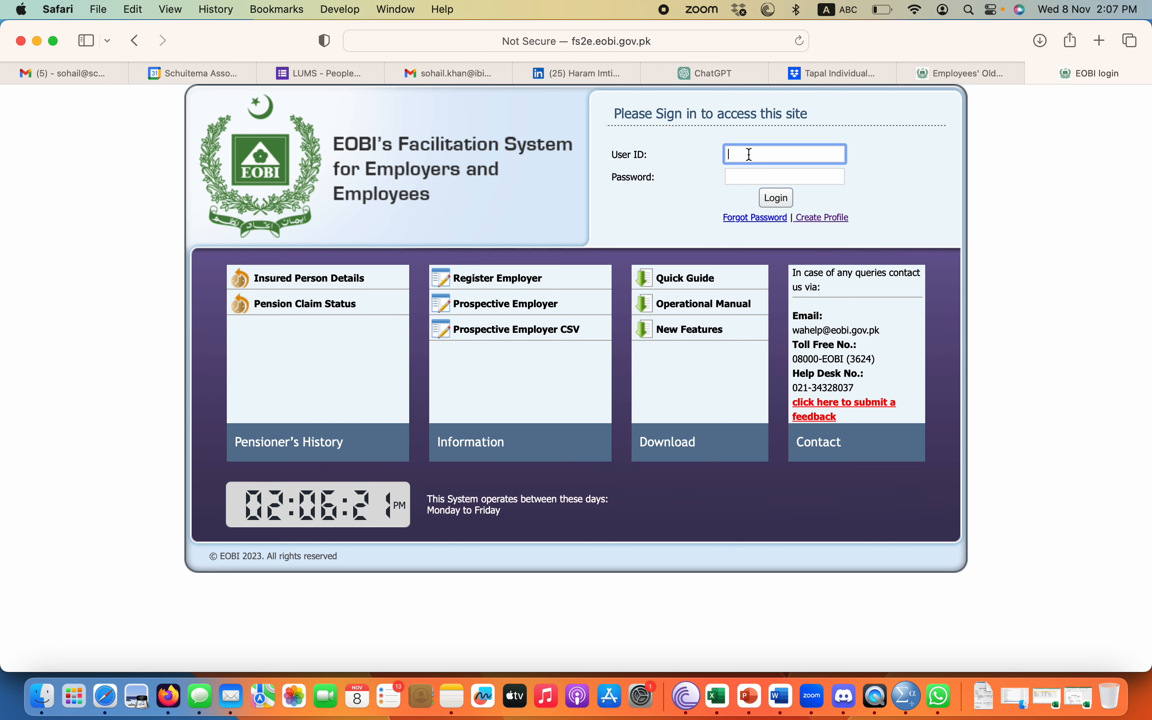
{"action": "type", "text": "BID"}
{"action": "left_click", "coordinate": [1035, 73]}
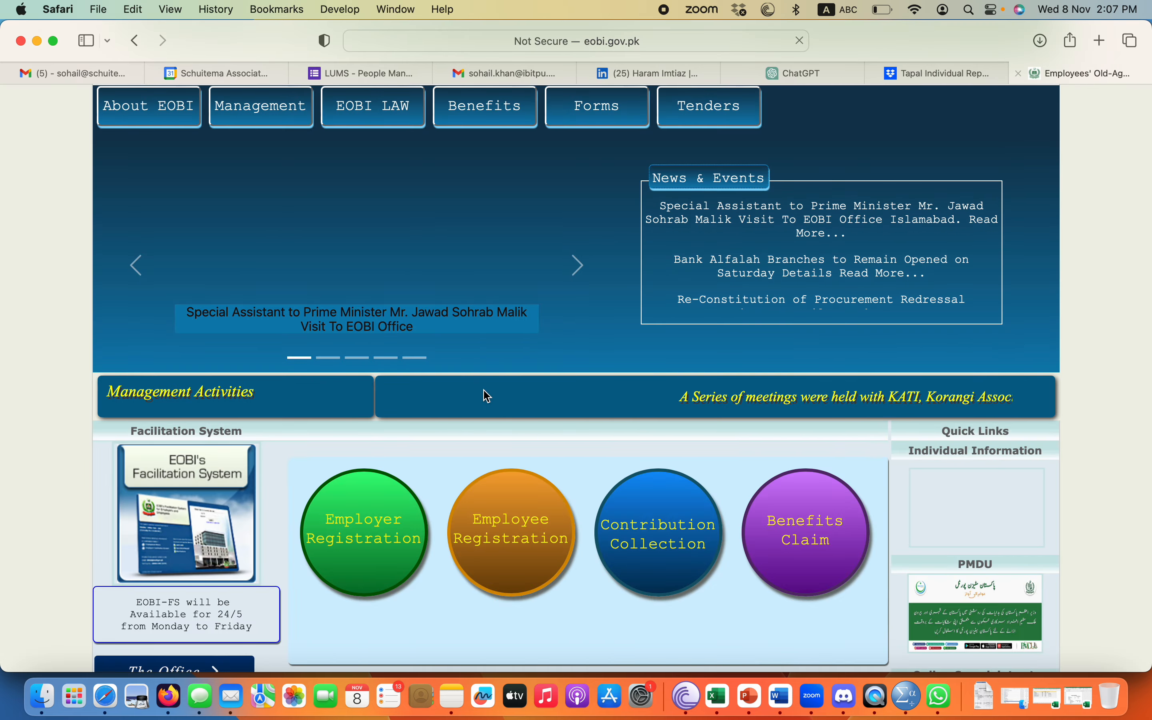
{"action": "left_click", "coordinate": [147, 556]}
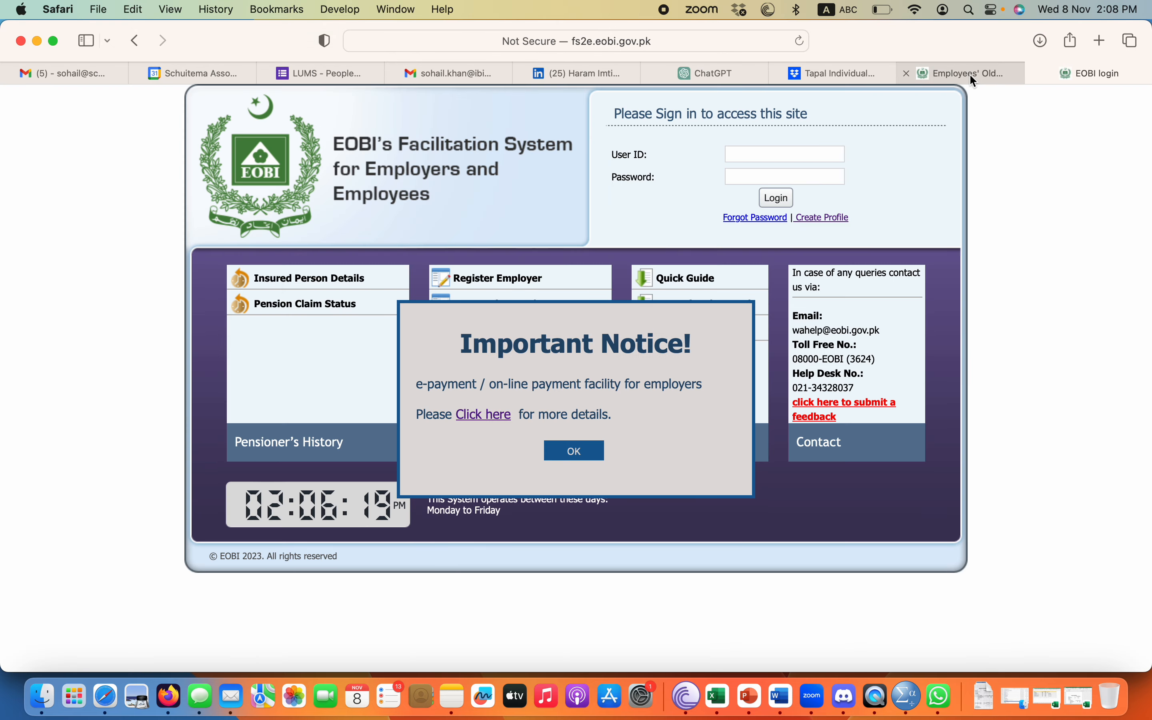
{"action": "left_click", "coordinate": [907, 74]}
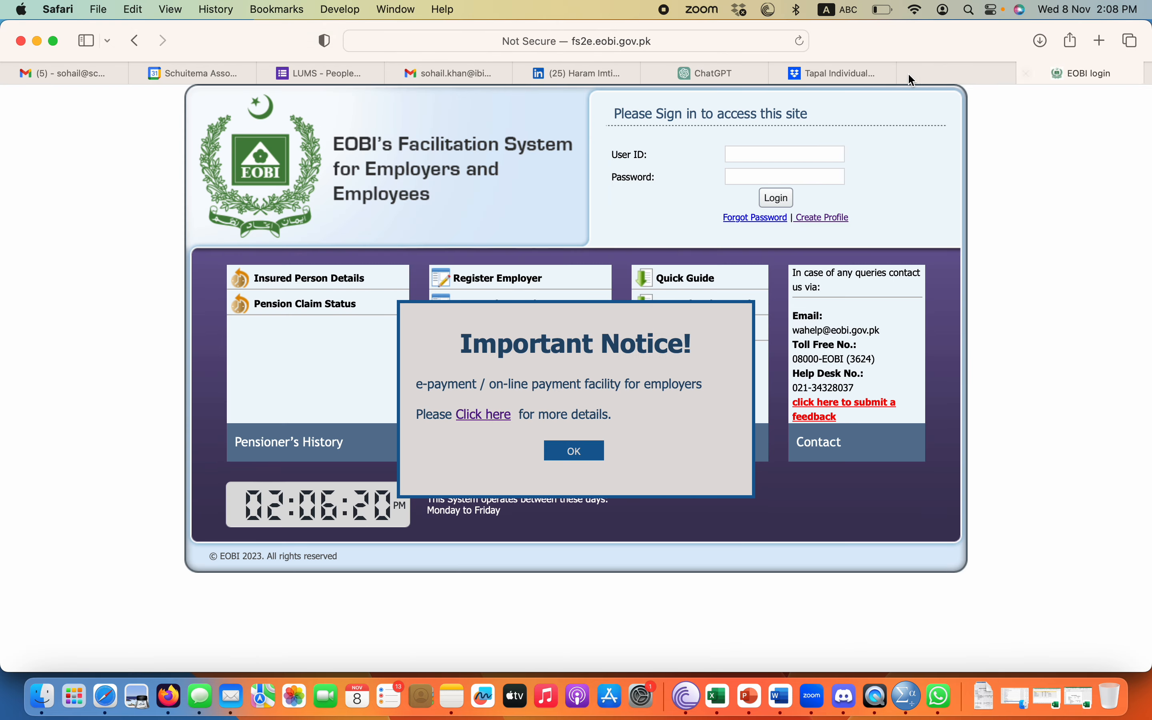
Autofill the saved employer user ID and password, dismiss the notice, and sign in.
{"action": "left_click", "coordinate": [794, 156]}
{"action": "left_click", "coordinate": [791, 186]}
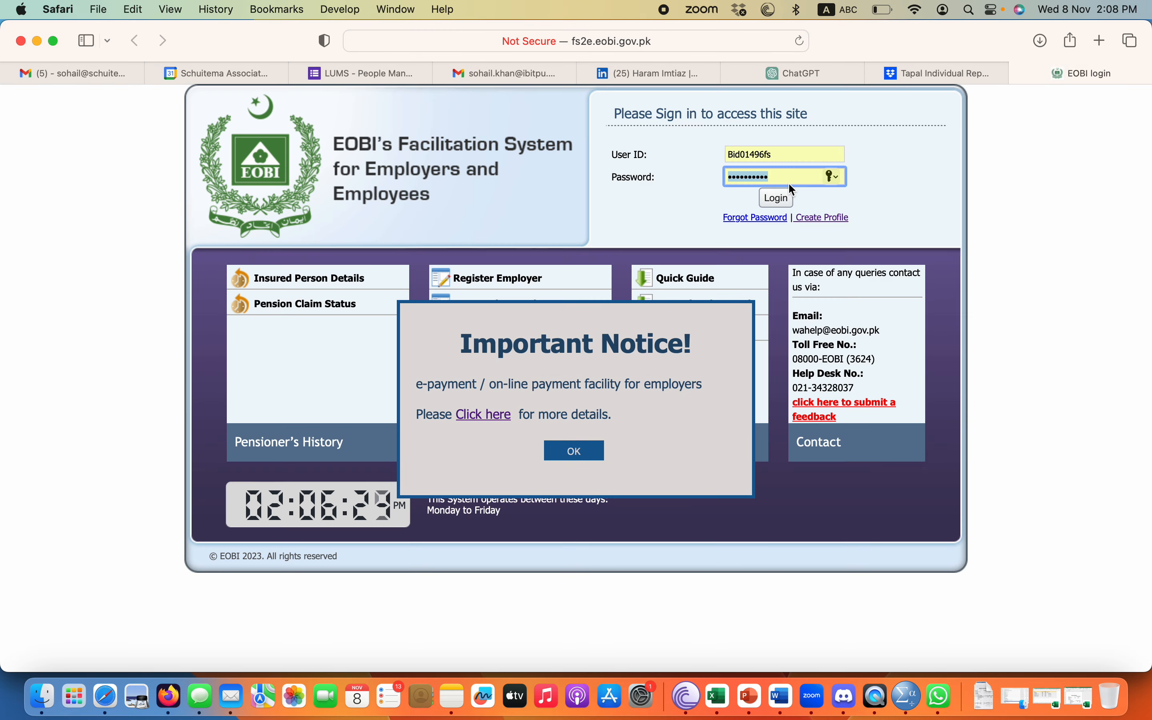
{"action": "left_click", "coordinate": [574, 450]}
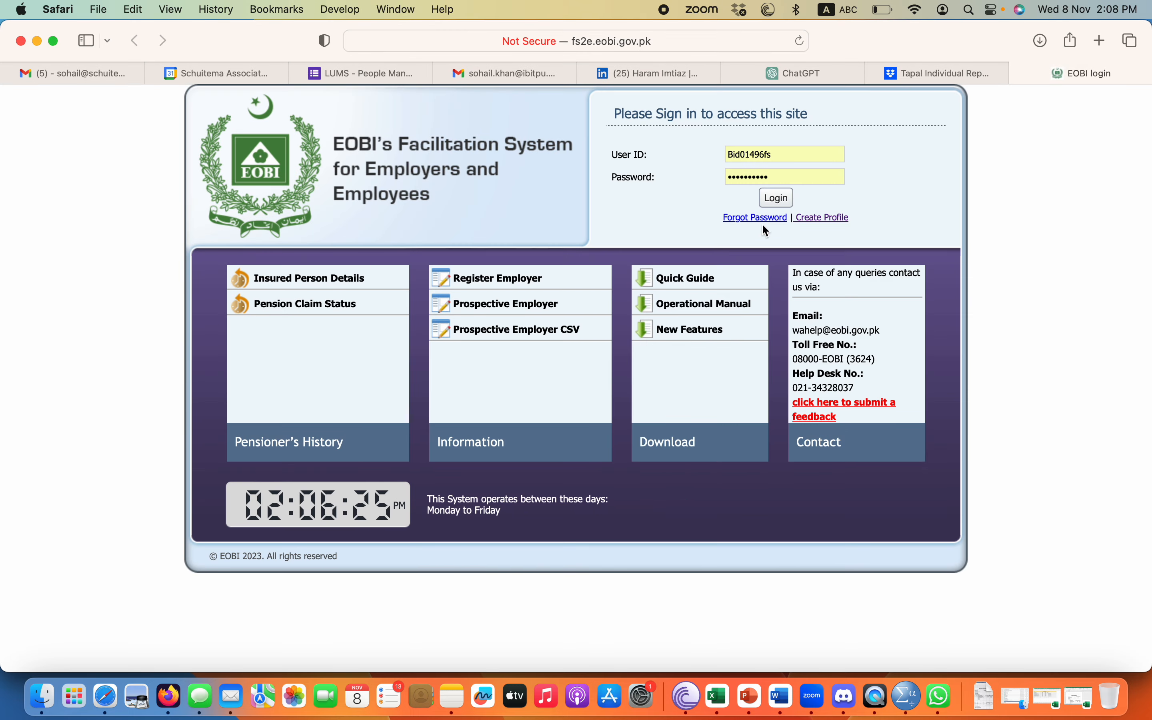
{"action": "left_click", "coordinate": [775, 198]}
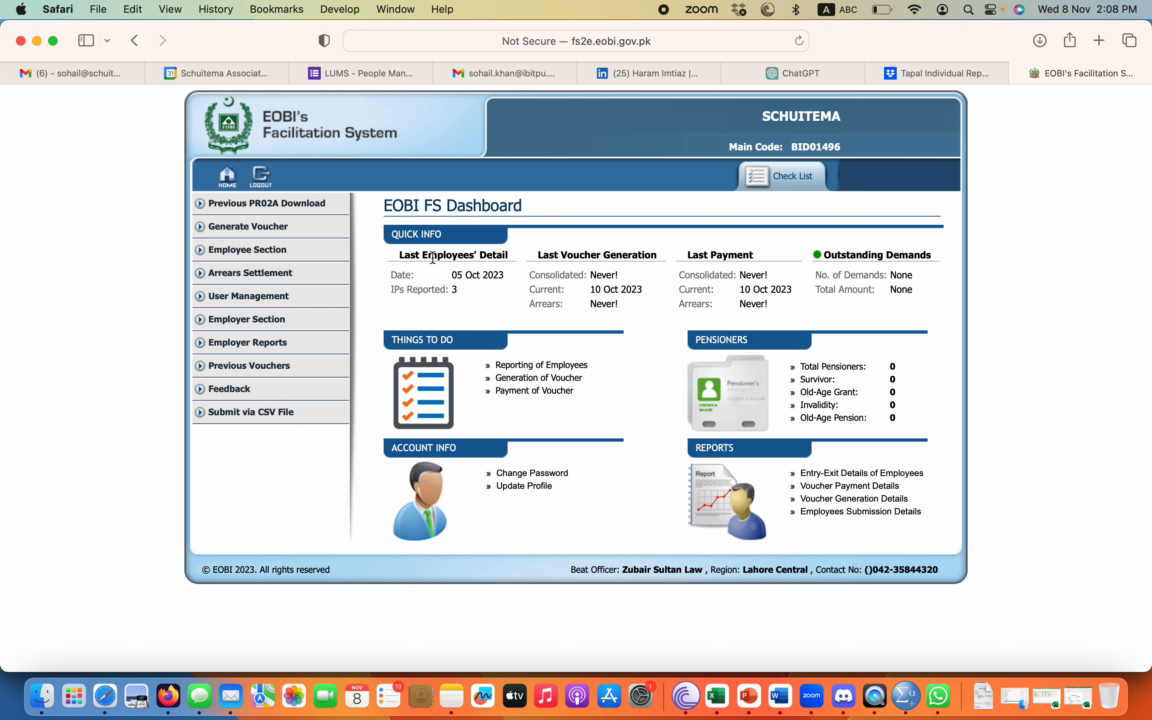
Highlight the Last Employees' Detail, number of IPs reported, and Last Voucher Generation entries on the dashboard.
{"action": "left_click_drag", "start_coordinate": [434, 256], "coordinate": [537, 273]}
{"action": "left_click", "coordinate": [483, 252]}
{"action": "left_click_drag", "start_coordinate": [400, 256], "coordinate": [514, 255]}
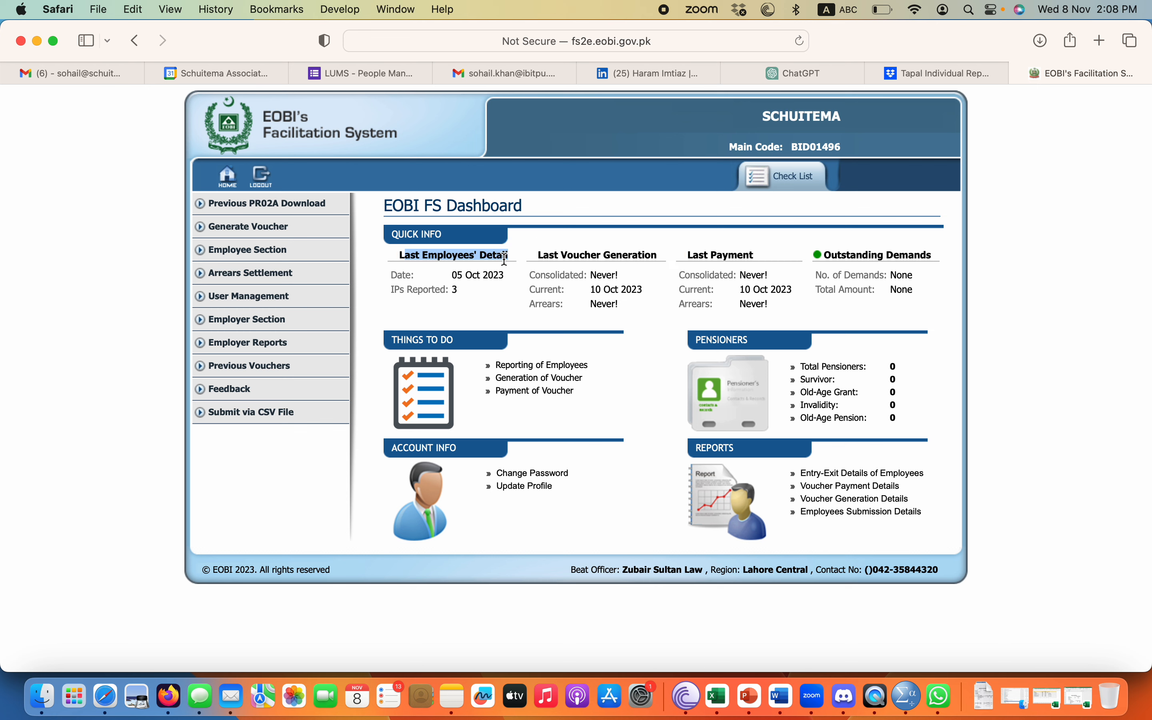
{"action": "left_click_drag", "start_coordinate": [418, 291], "coordinate": [476, 294]}
{"action": "left_click", "coordinate": [473, 292]}
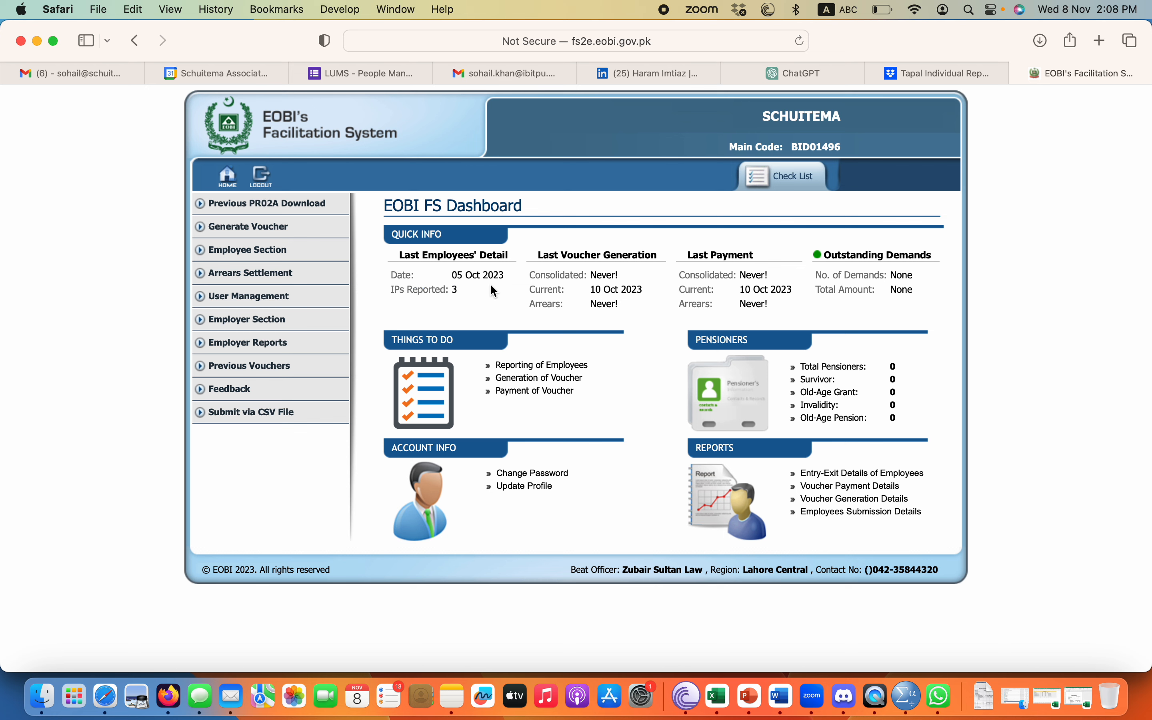
{"action": "left_click_drag", "start_coordinate": [549, 254], "coordinate": [754, 255]}
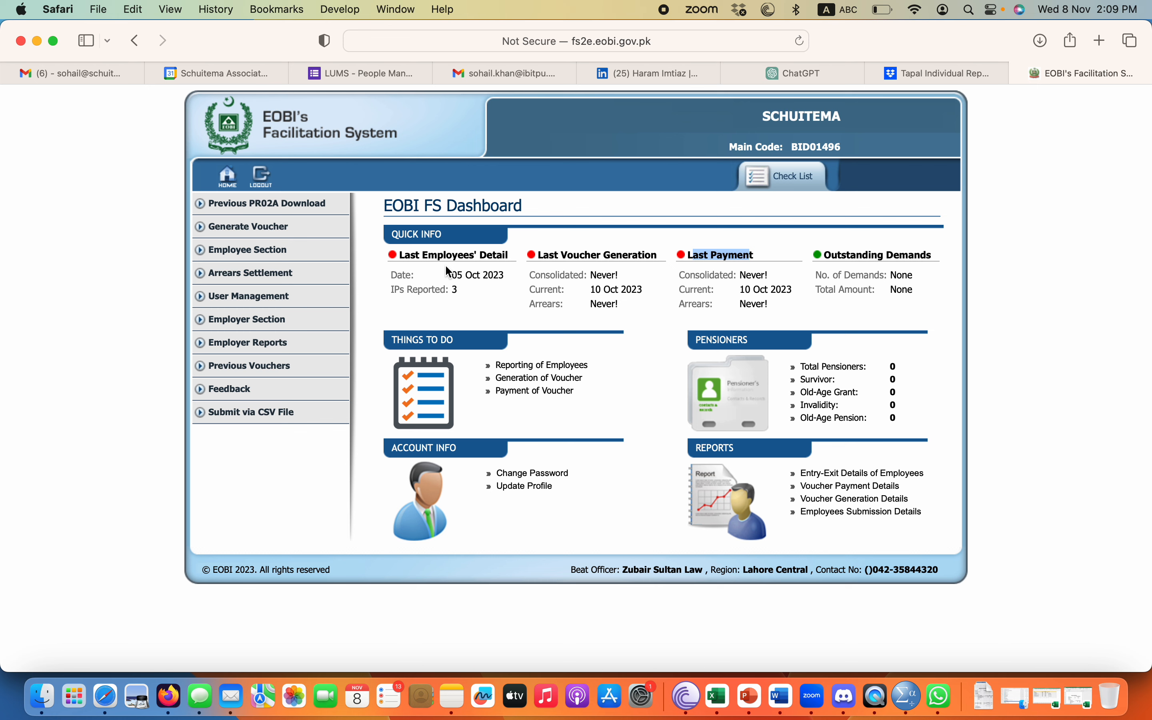
Launch the PR02A CSV submission wizard, download the current employee records CSV, and view recent downloads.
{"action": "left_click", "coordinate": [269, 214]}
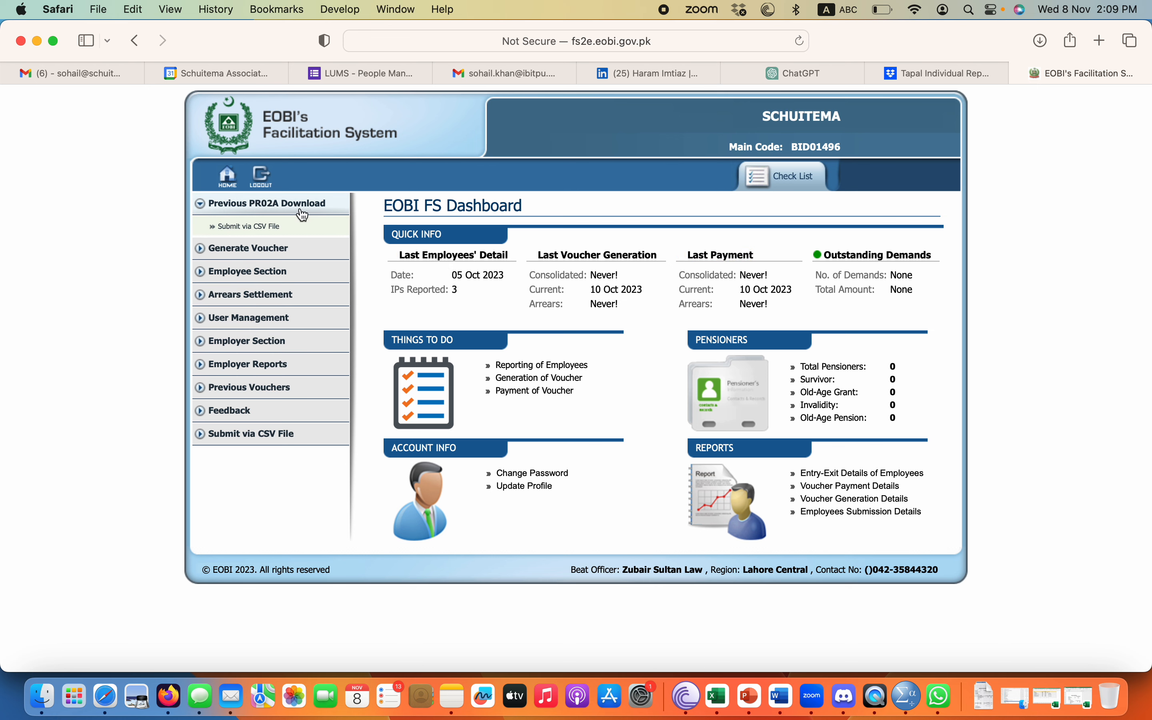
{"action": "left_click", "coordinate": [264, 227]}
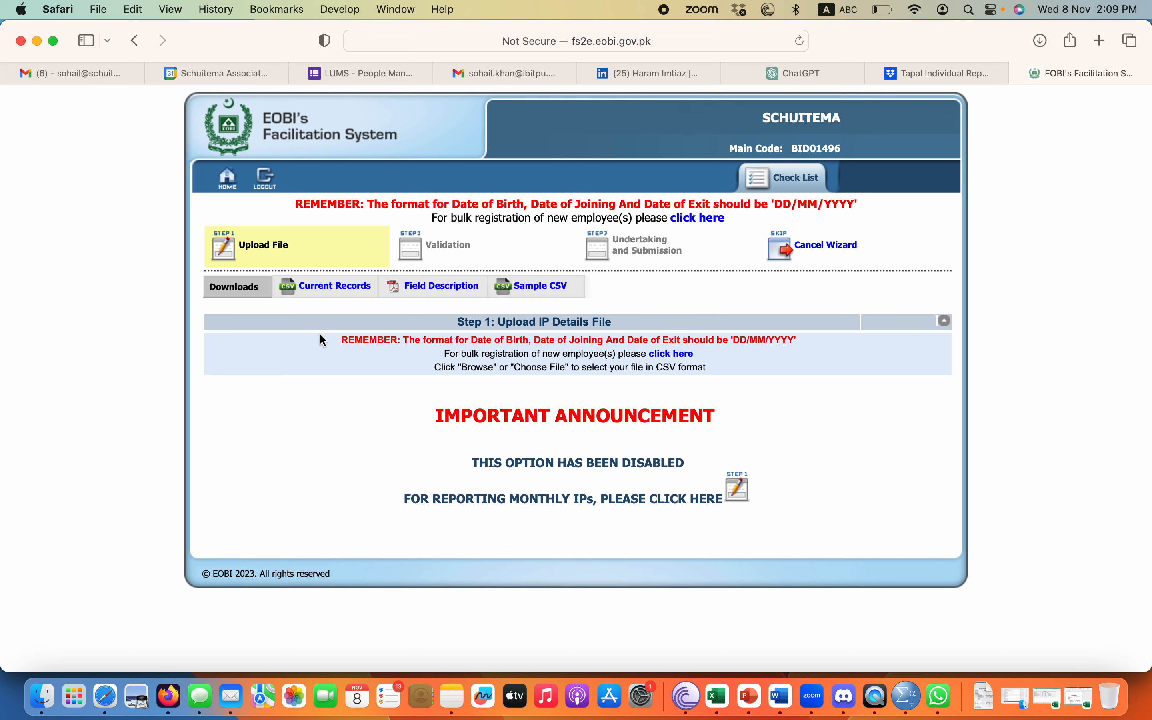
{"action": "left_click", "coordinate": [335, 288]}
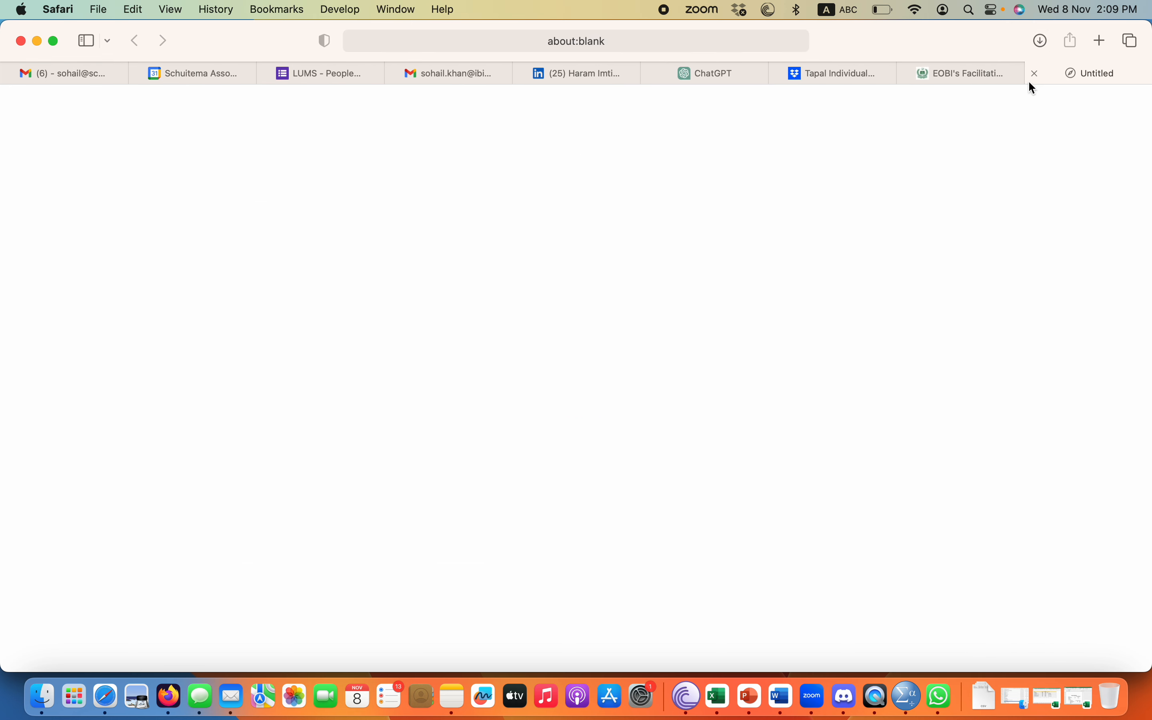
{"action": "left_click", "coordinate": [1034, 74]}
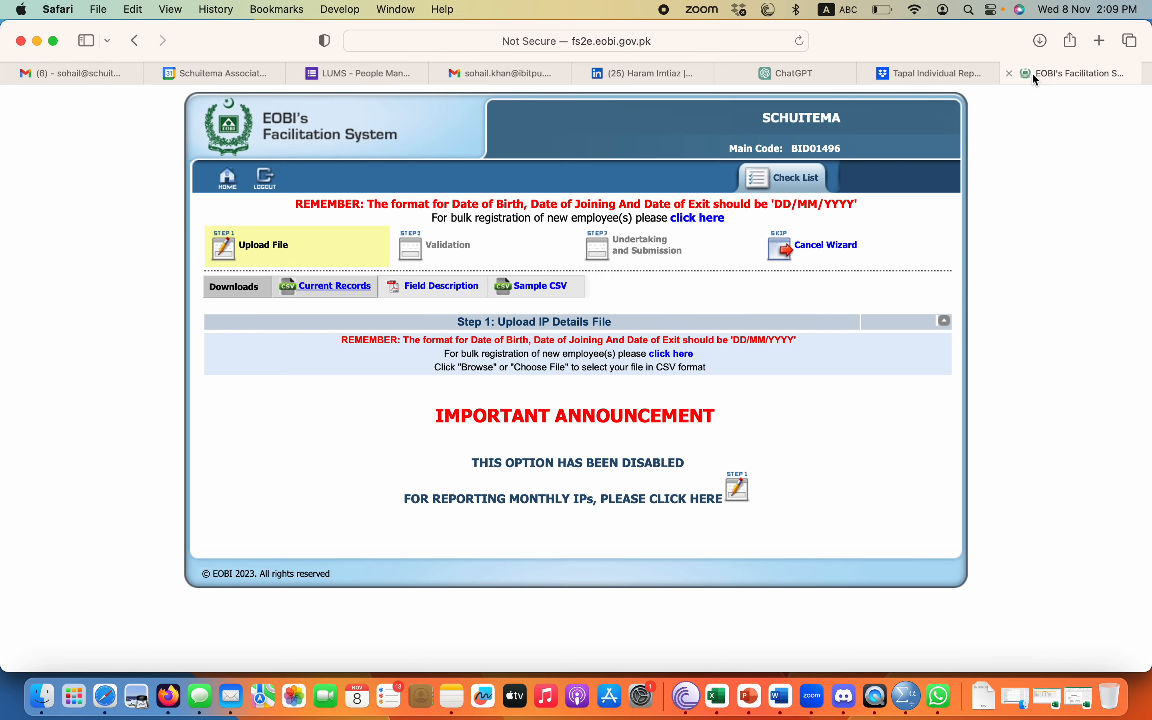
{"action": "left_click", "coordinate": [1042, 41]}
Open the PR02A CSV in Excel, narrow the NAME and EOBI_NO columns, and check the empty NIC entries.
{"action": "double_click", "coordinate": [969, 113]}
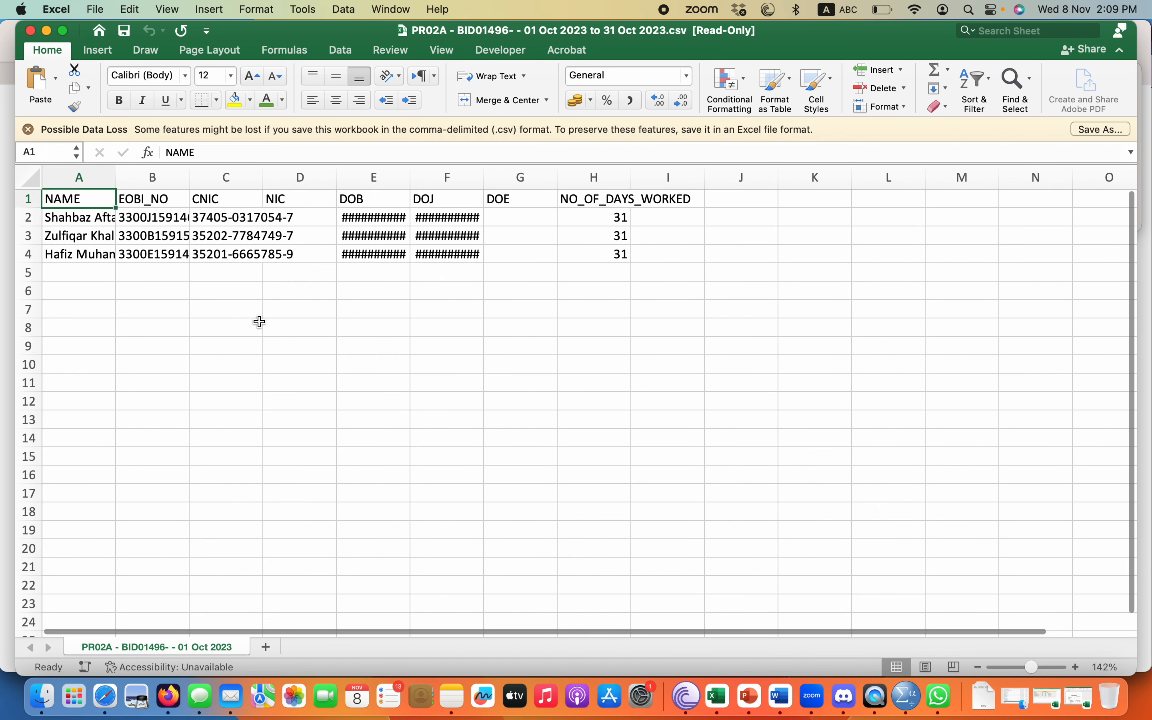
{"action": "left_click_drag", "start_coordinate": [115, 177], "coordinate": [100, 177]}
{"action": "left_click_drag", "start_coordinate": [172, 177], "coordinate": [156, 177]}
{"action": "left_click", "coordinate": [122, 201]}
{"action": "left_click", "coordinate": [176, 200]}
{"action": "left_click", "coordinate": [245, 198]}
{"action": "left_click_drag", "start_coordinate": [260, 222], "coordinate": [262, 255]}
{"action": "left_click", "coordinate": [28, 129]}
Autofit the DOB and DOJ columns, widen NO_OF_DAYS_WORKED, and review the employee data A1:F5.
{"action": "left_click", "coordinate": [348, 193]}
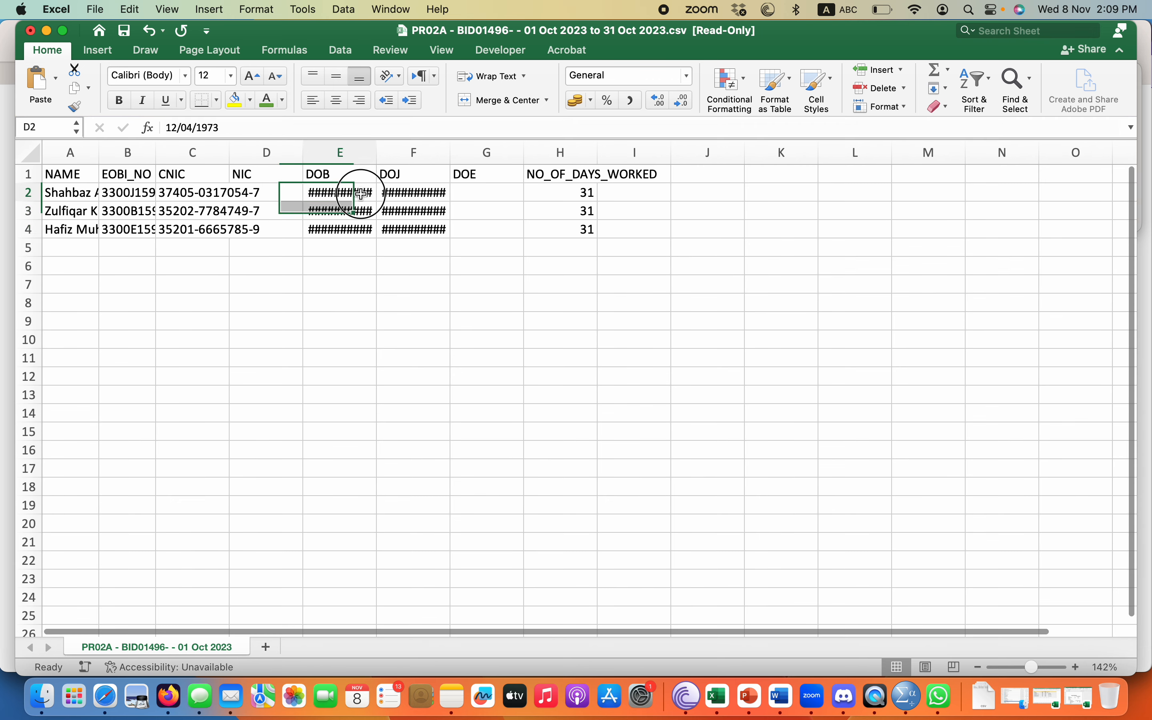
{"action": "double_click", "coordinate": [377, 152]}
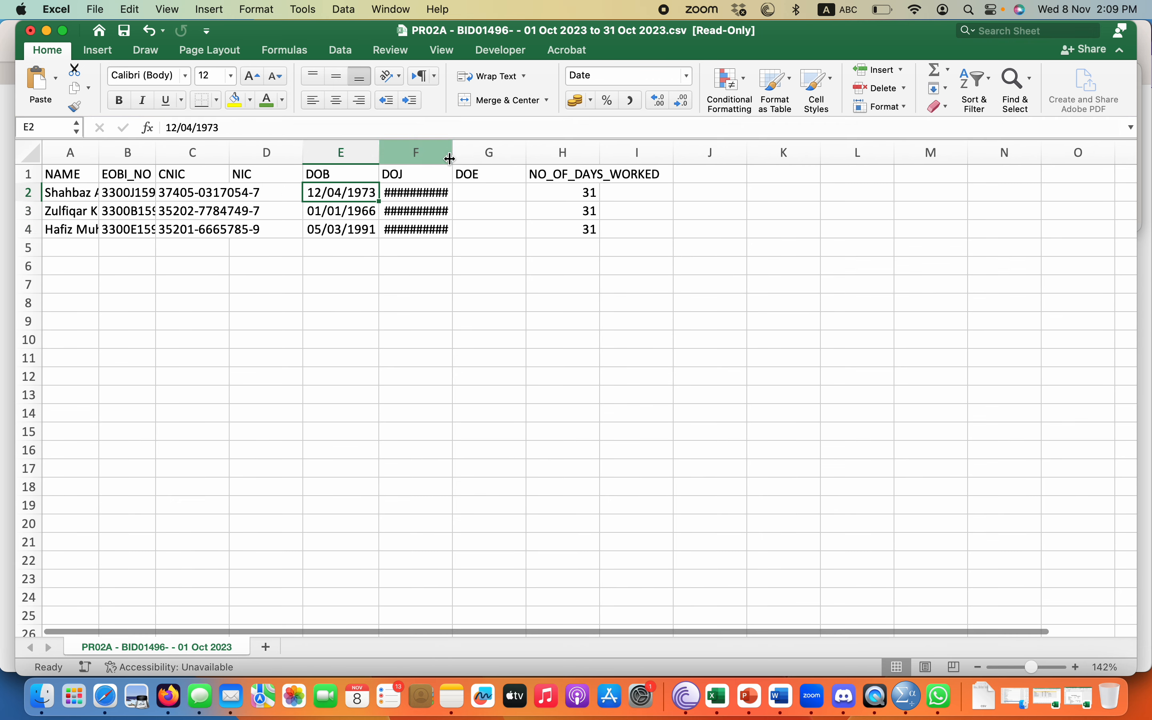
{"action": "double_click", "coordinate": [450, 152]}
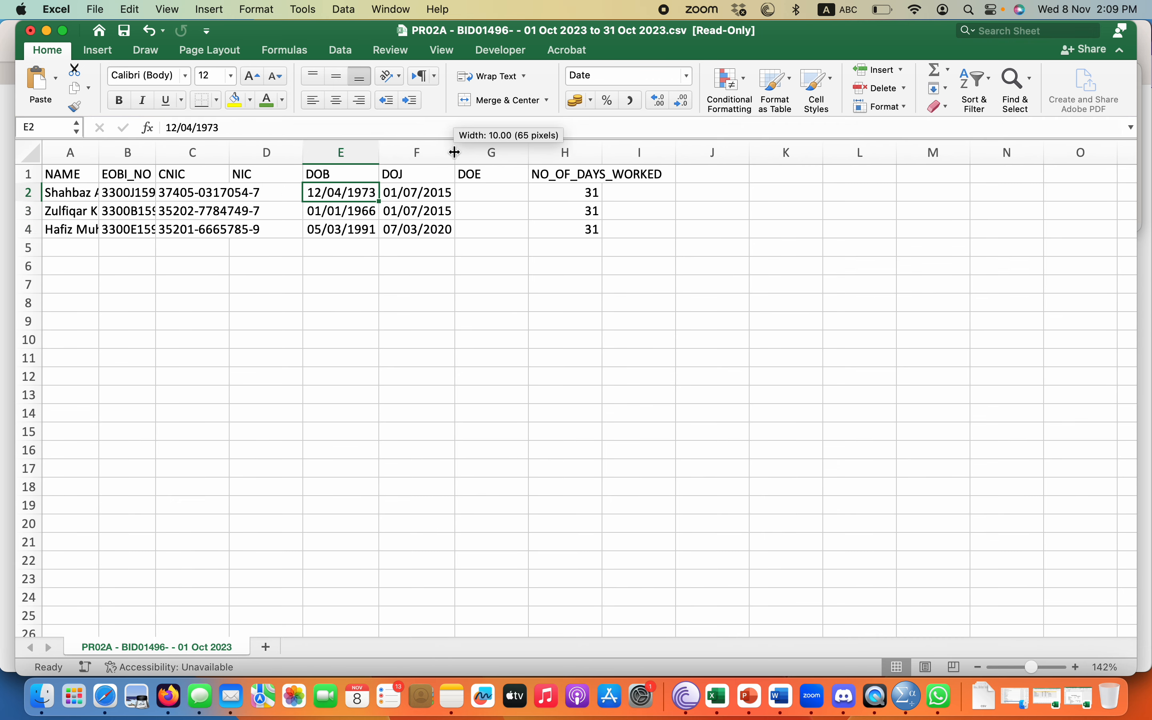
{"action": "left_click", "coordinate": [530, 152]}
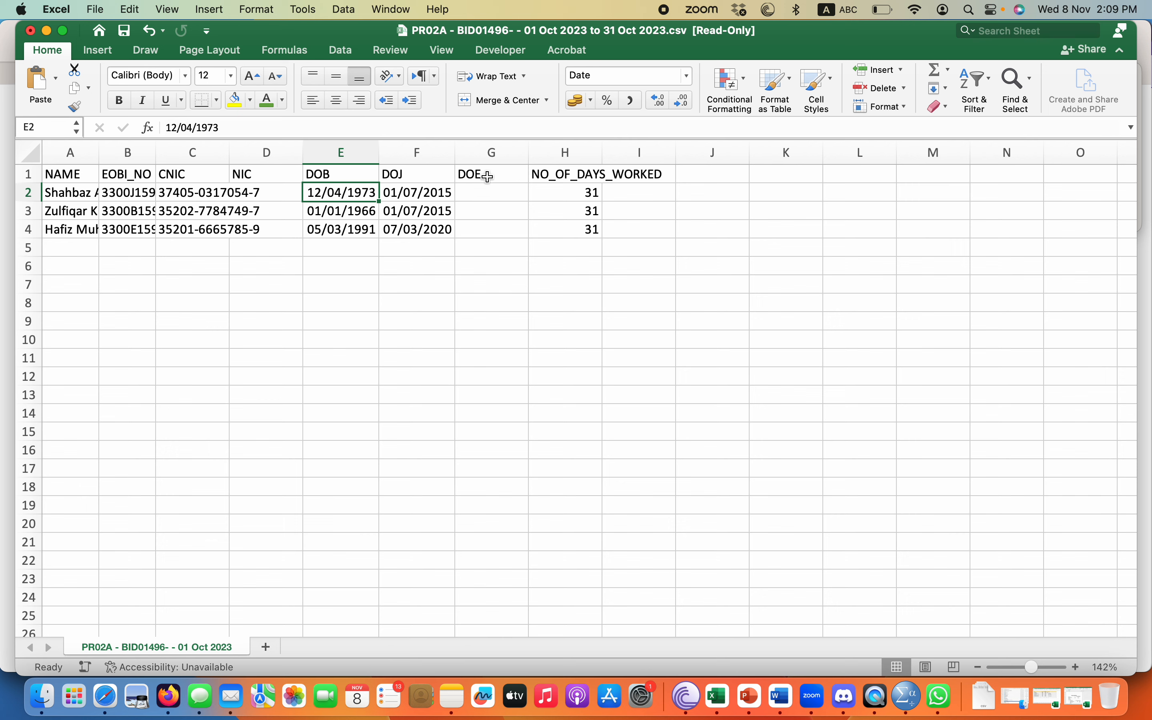
{"action": "left_click_drag", "start_coordinate": [566, 194], "coordinate": [565, 230]}
{"action": "left_click", "coordinate": [640, 175]}
{"action": "left_click_drag", "start_coordinate": [602, 153], "coordinate": [673, 153]}
{"action": "left_click_drag", "start_coordinate": [83, 177], "coordinate": [414, 247]}
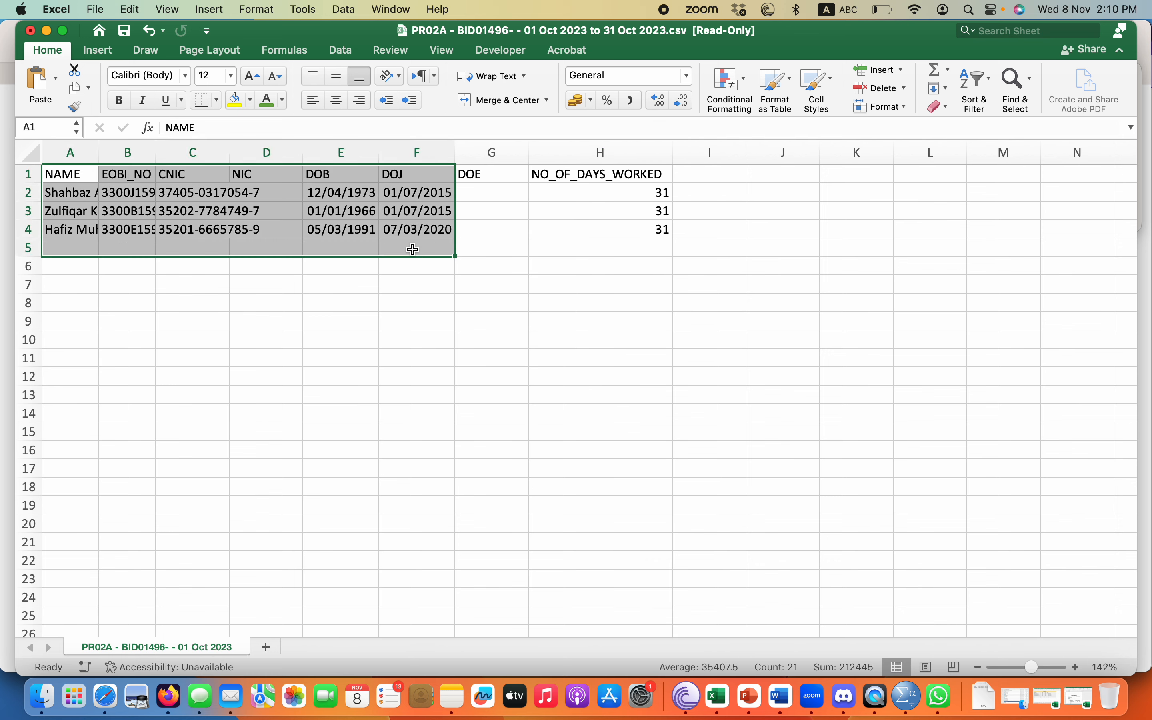
{"action": "left_click", "coordinate": [608, 222]}
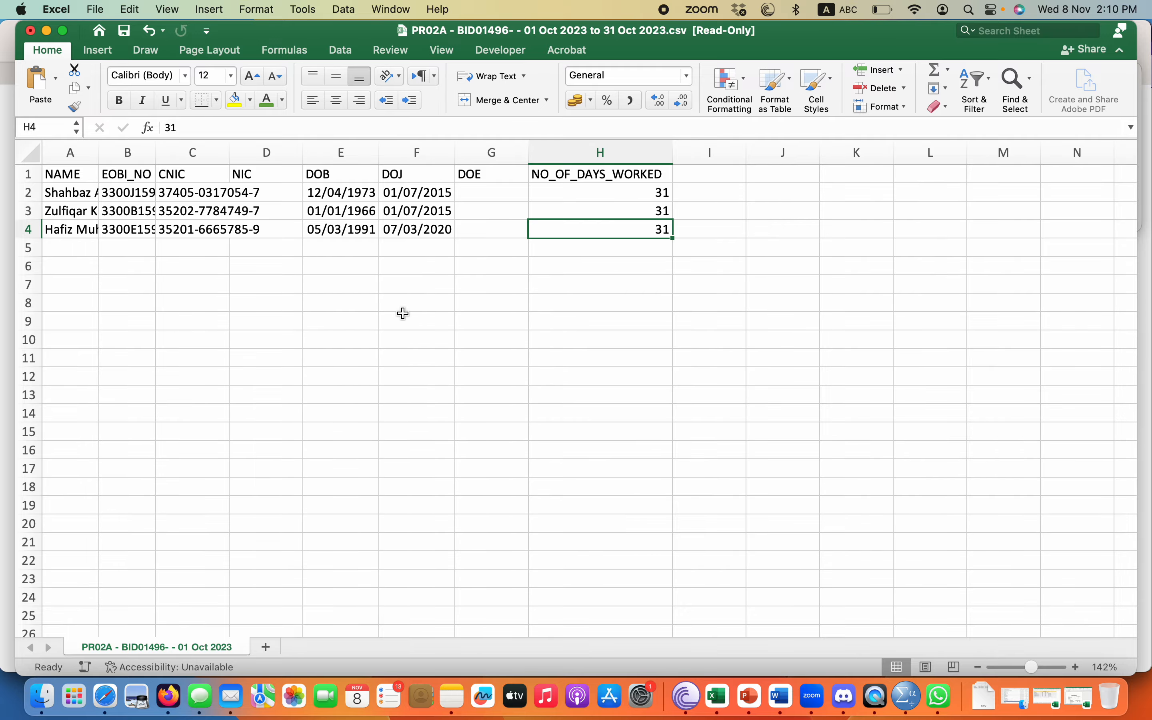
{"action": "key", "text": "ctrl+Up"}
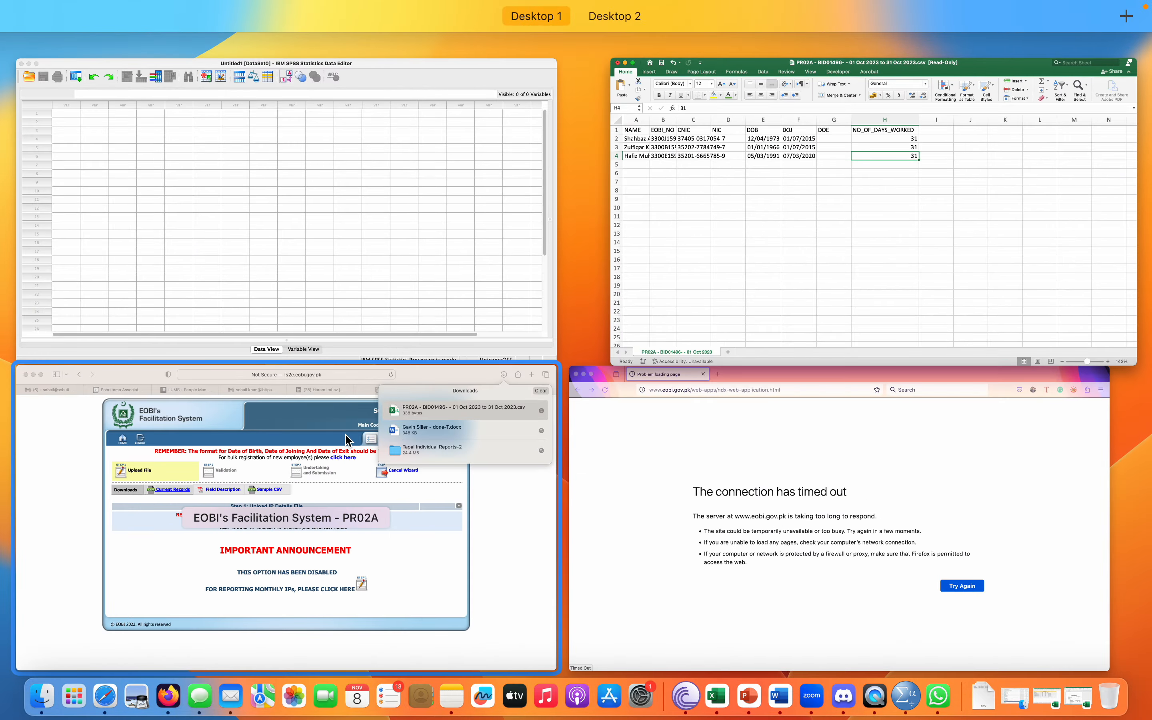
Switch back to the EOBI portal window, close the downloads list, and cancel the CSV wizard.
{"action": "left_click", "coordinate": [476, 432]}
{"action": "left_click", "coordinate": [777, 409]}
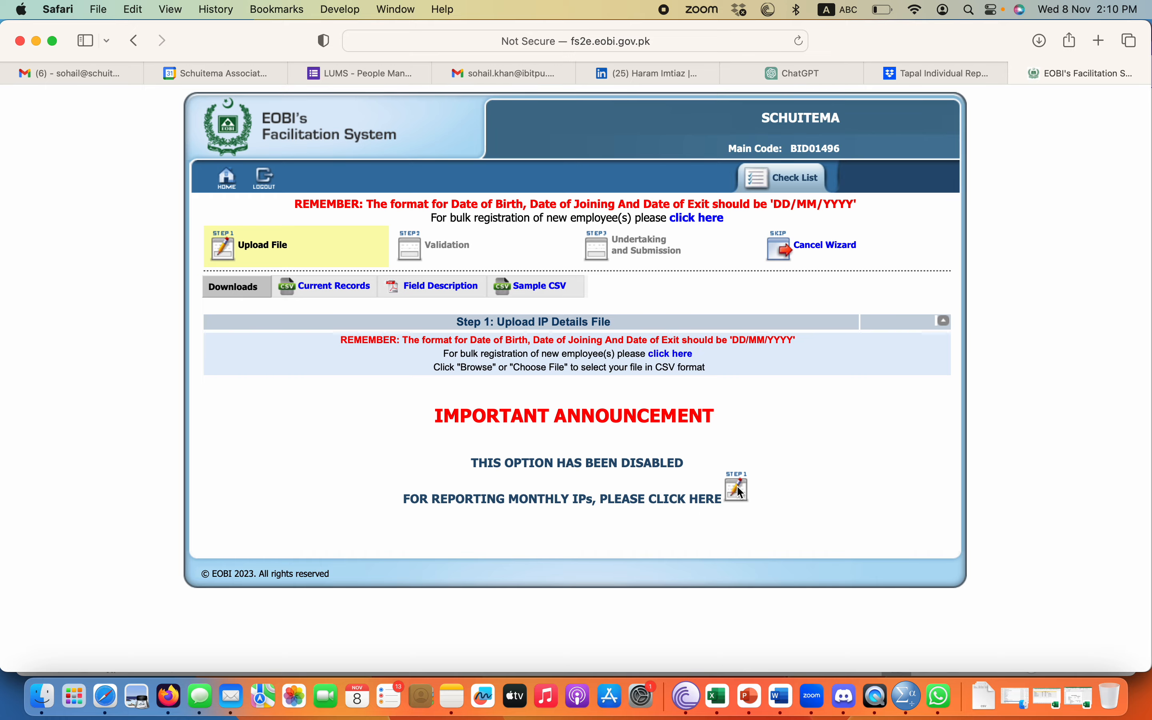
{"action": "key", "text": "ctrl+Up"}
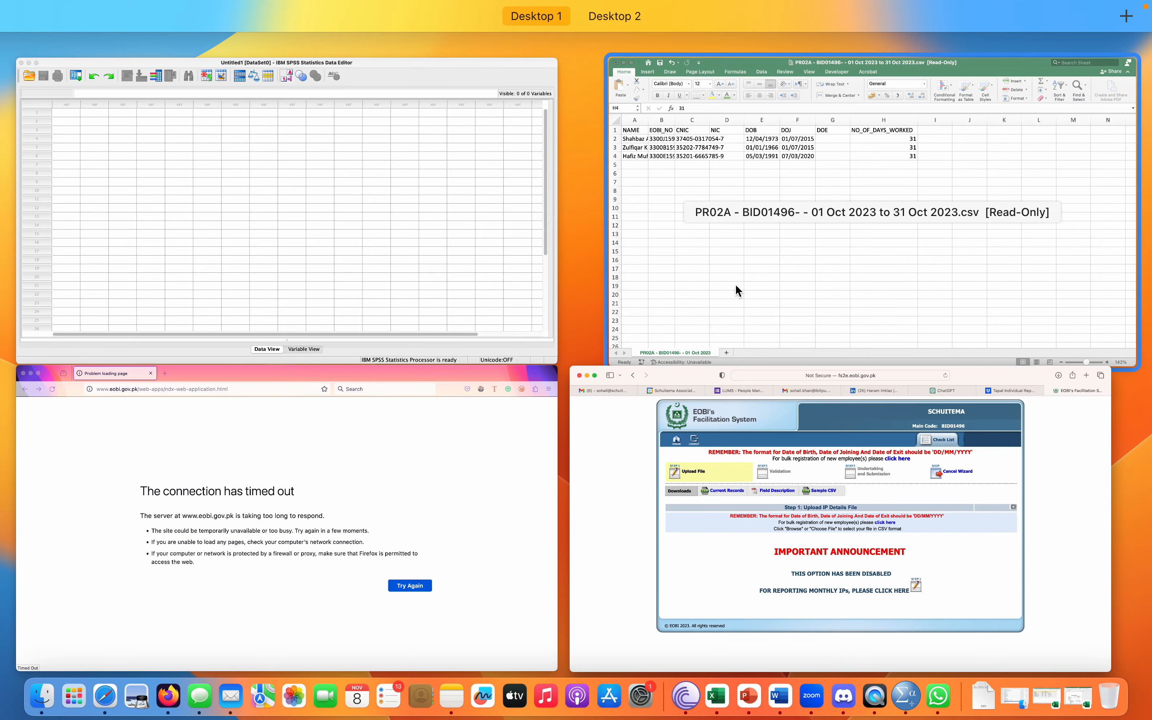
{"action": "left_click", "coordinate": [852, 593]}
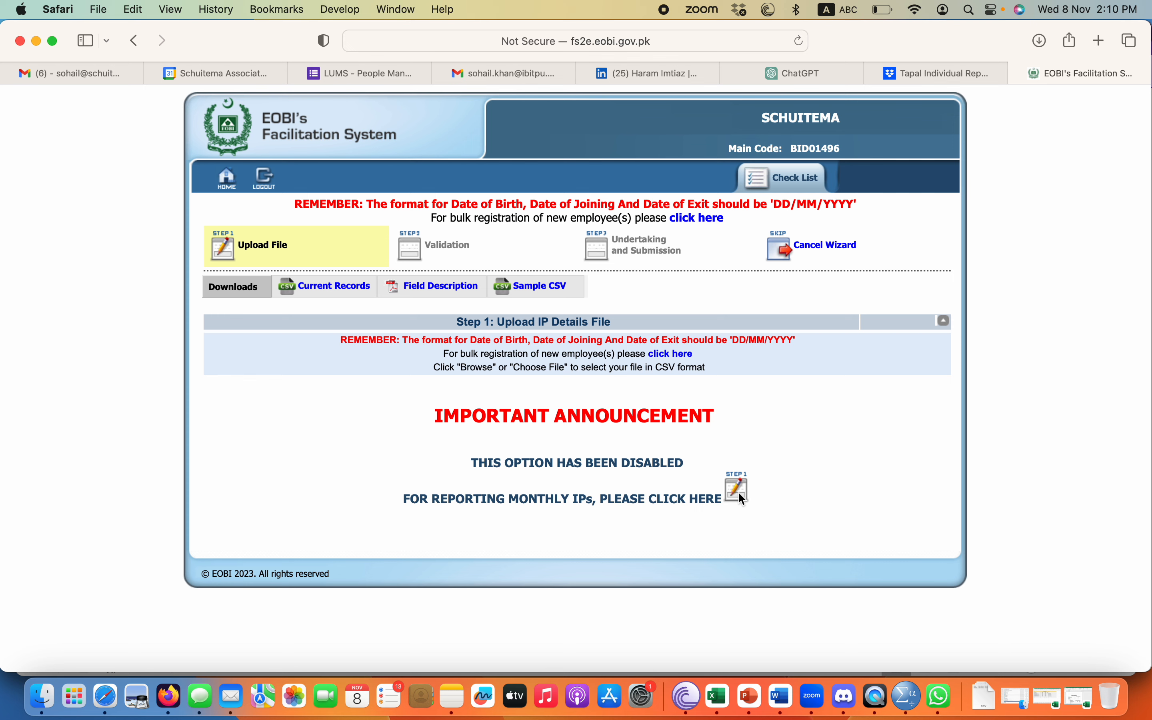
{"action": "left_click", "coordinate": [228, 181]}
{"action": "left_click", "coordinate": [812, 245]}
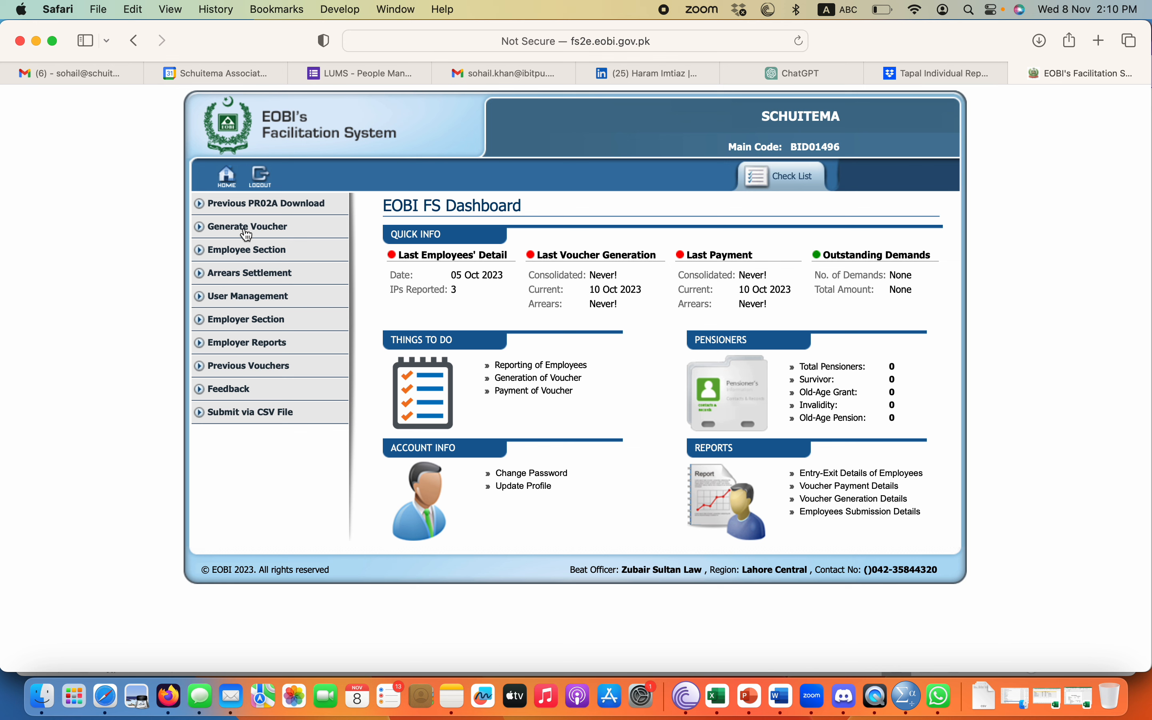
Open the single Register Employee form PE01 and choose registering without an NIC.
{"action": "left_click", "coordinate": [237, 255]}
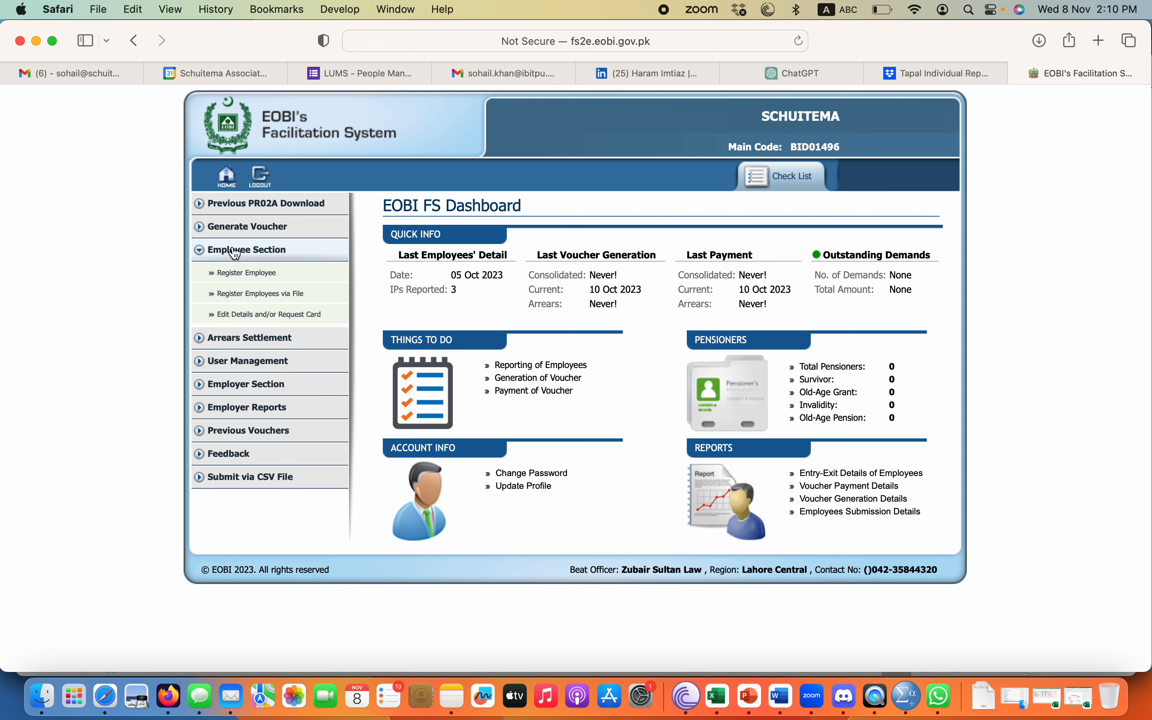
{"action": "left_click", "coordinate": [248, 275]}
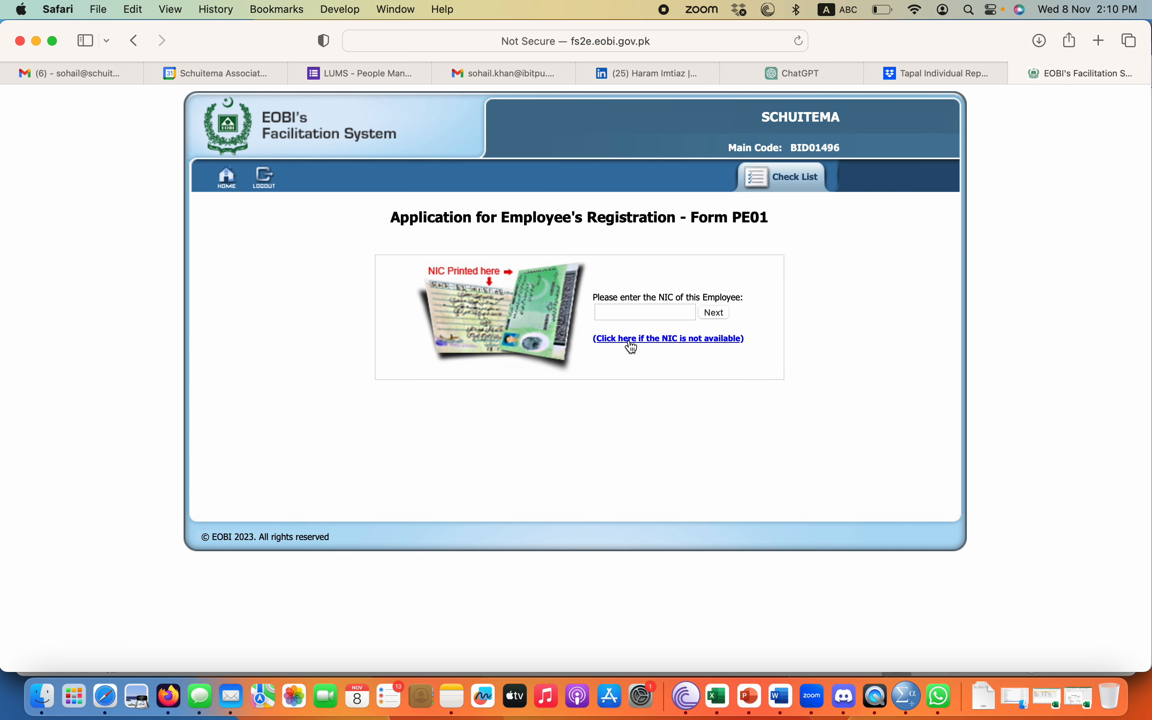
{"action": "left_click", "coordinate": [631, 313]}
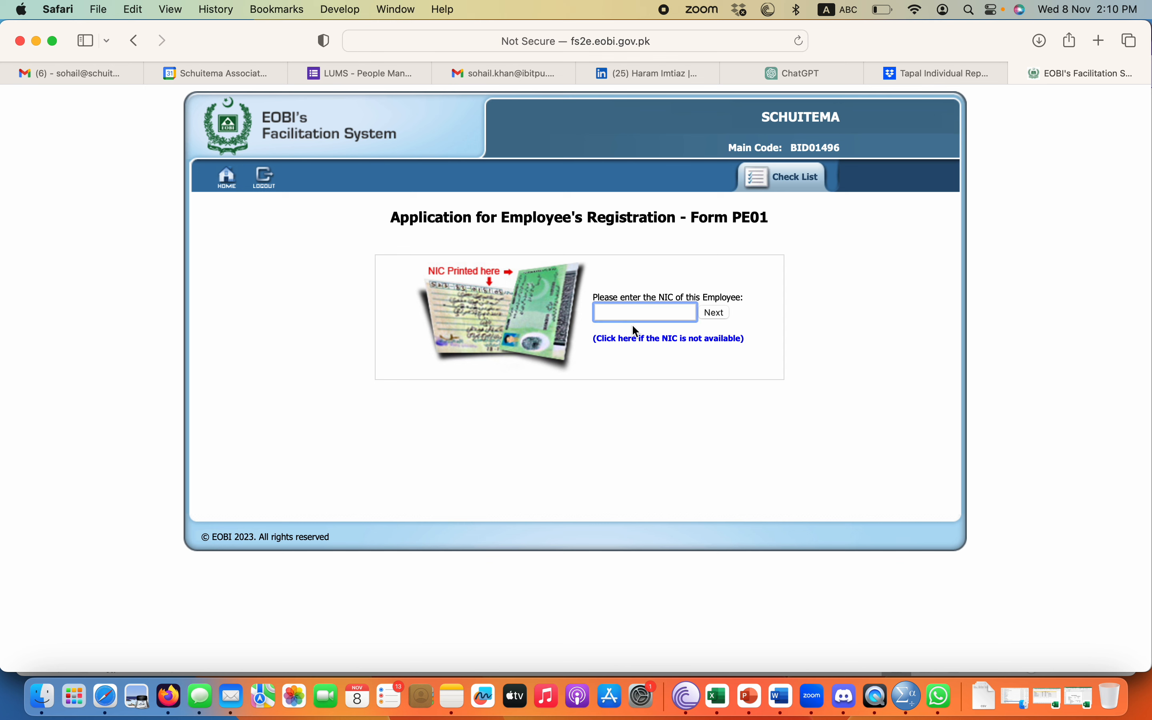
{"action": "left_click", "coordinate": [670, 341]}
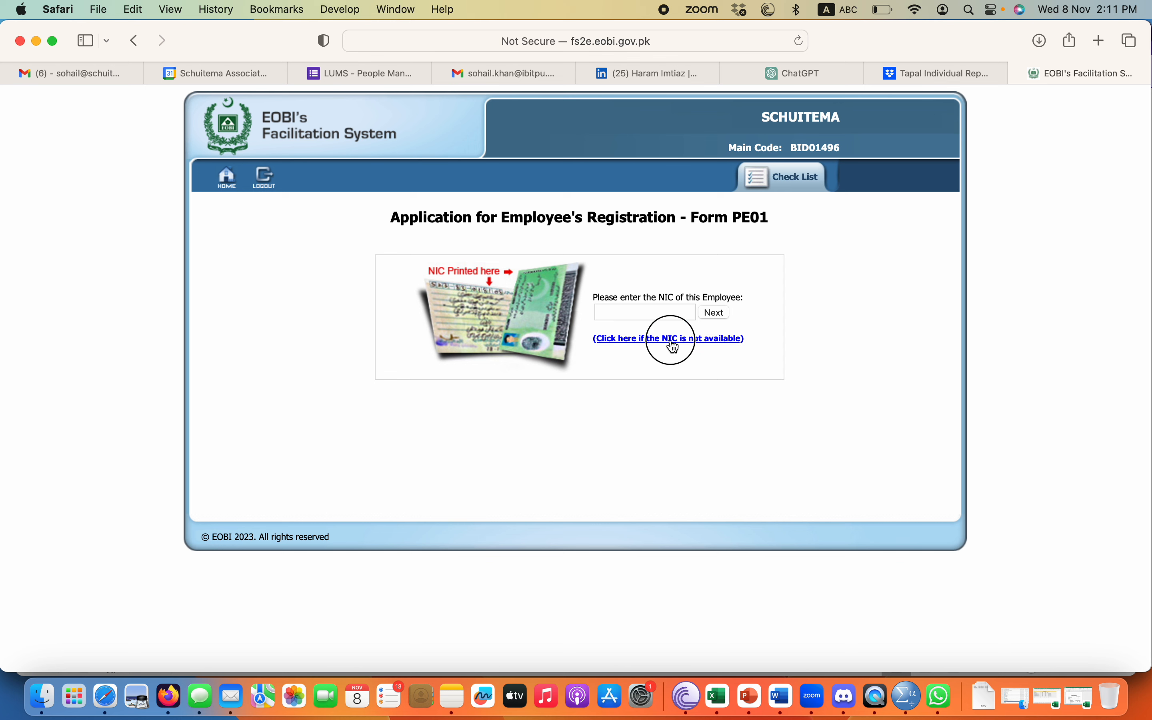
Begin entering the employee's CNIC number in the CNIC field.
{"action": "left_click", "coordinate": [567, 281]}
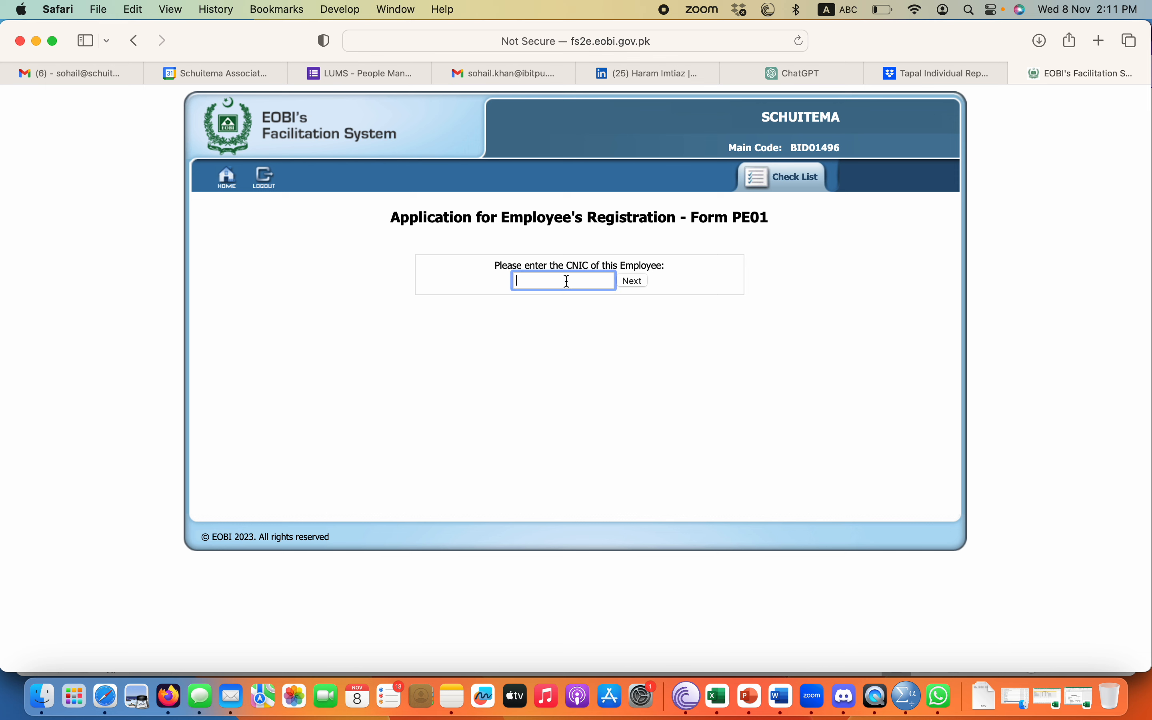
{"action": "left_click", "coordinate": [632, 281]}
{"action": "left_click", "coordinate": [611, 282]}
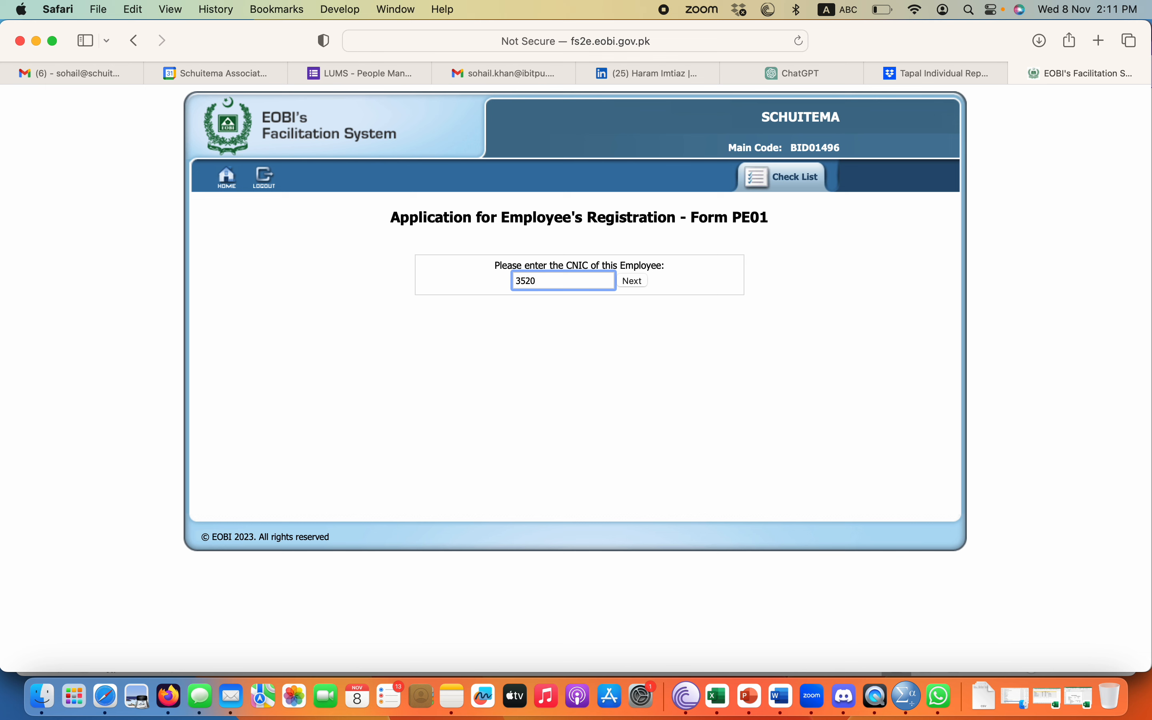
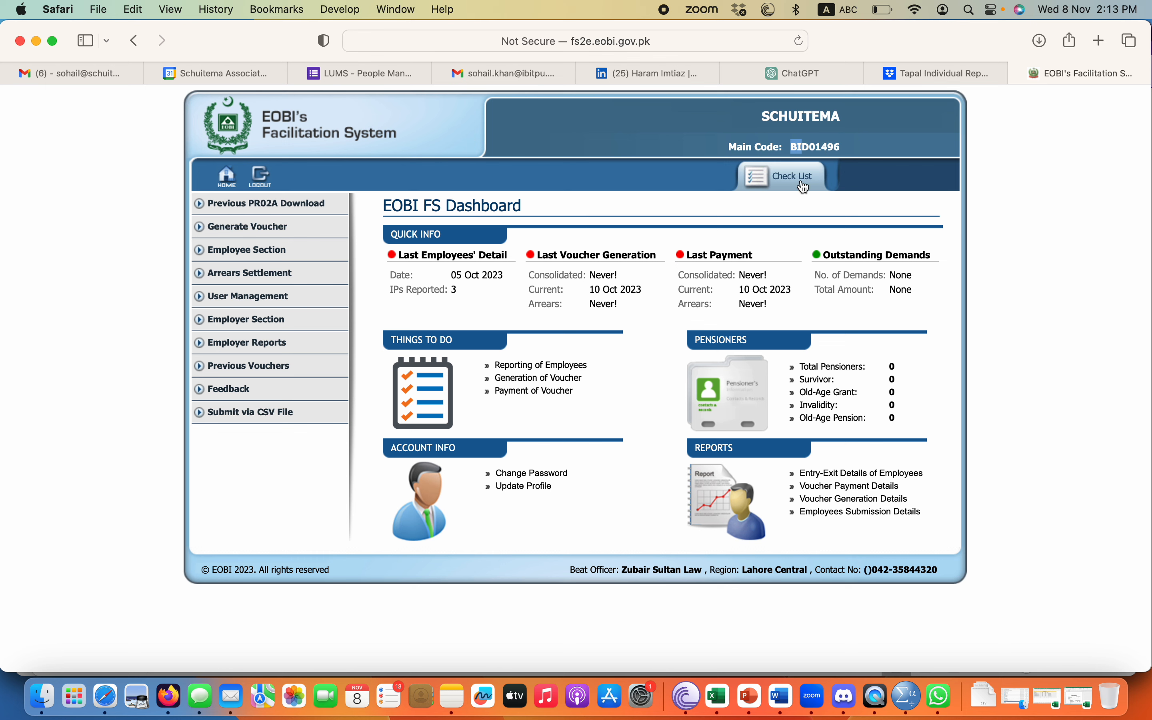
{"action": "double_click", "coordinate": [819, 146]}
{"action": "key", "text": "ctrl+Up"}
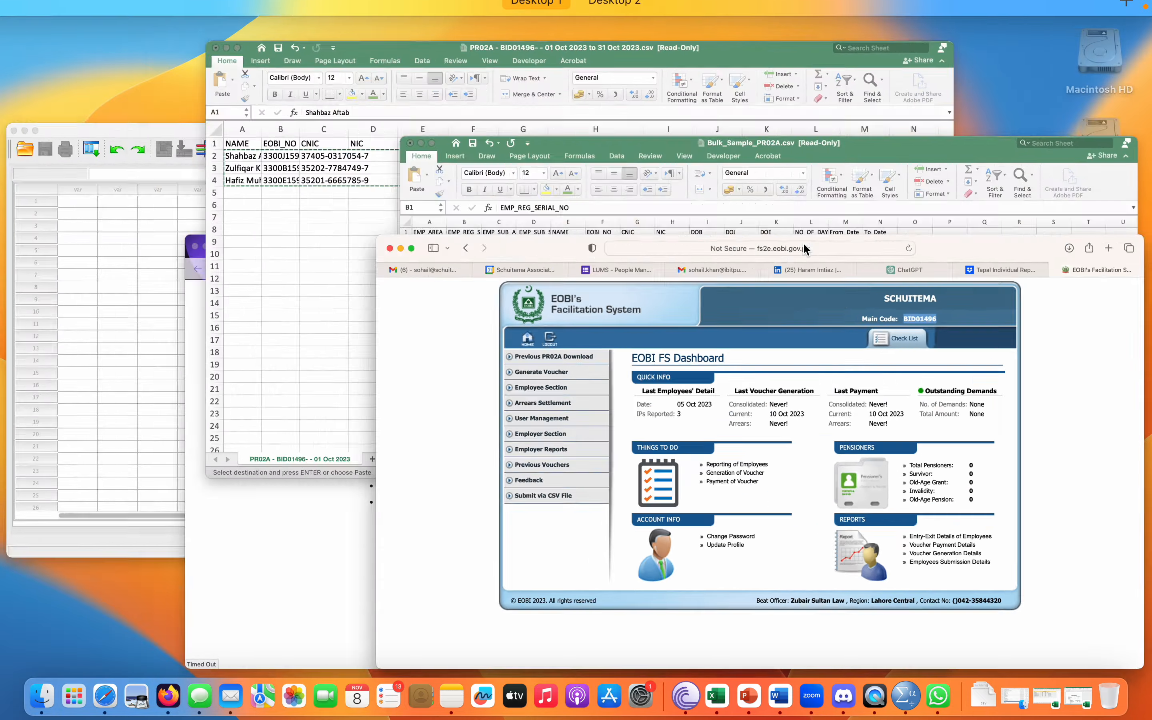
{"action": "left_click", "coordinate": [840, 313]}
{"action": "left_click", "coordinate": [85, 199]}
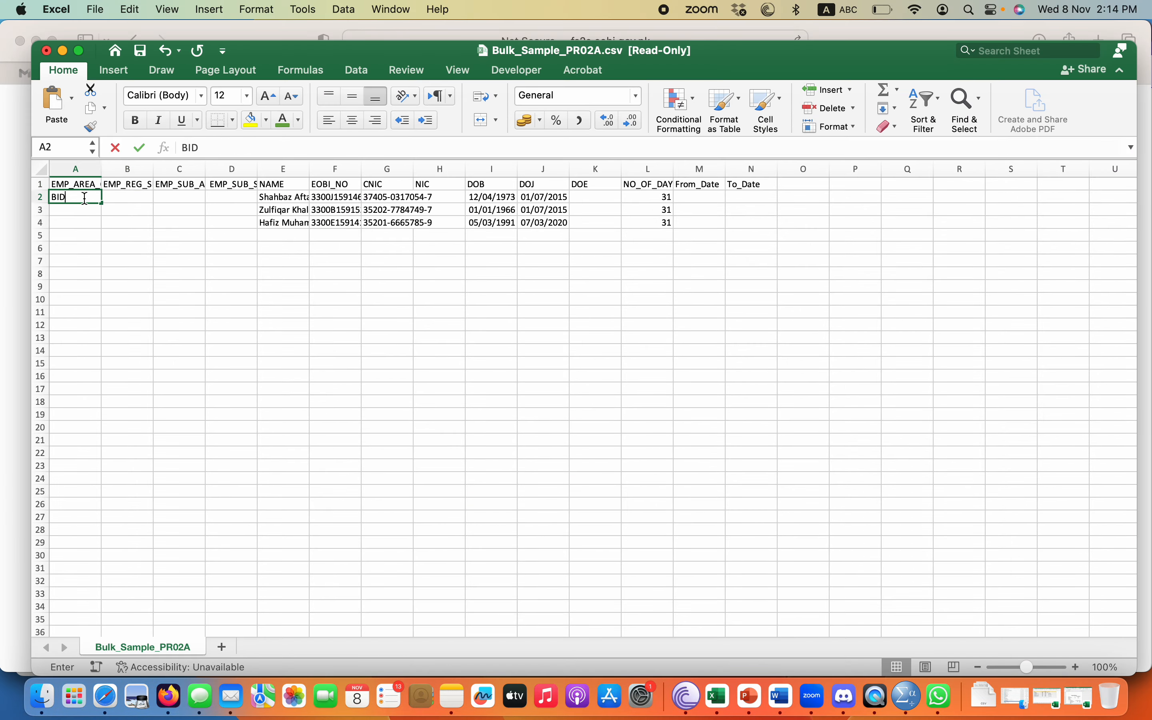
{"action": "key", "text": "Tab"}
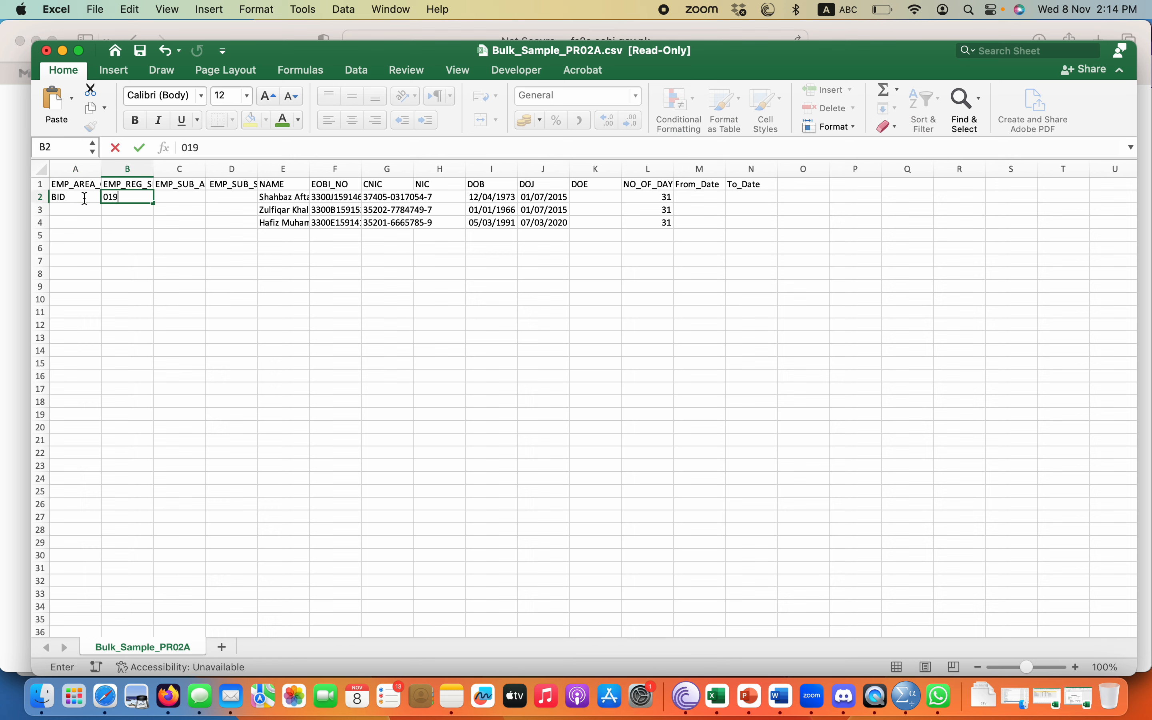
{"action": "key", "text": "Return"}
{"action": "key", "text": "ctrl+Up"}
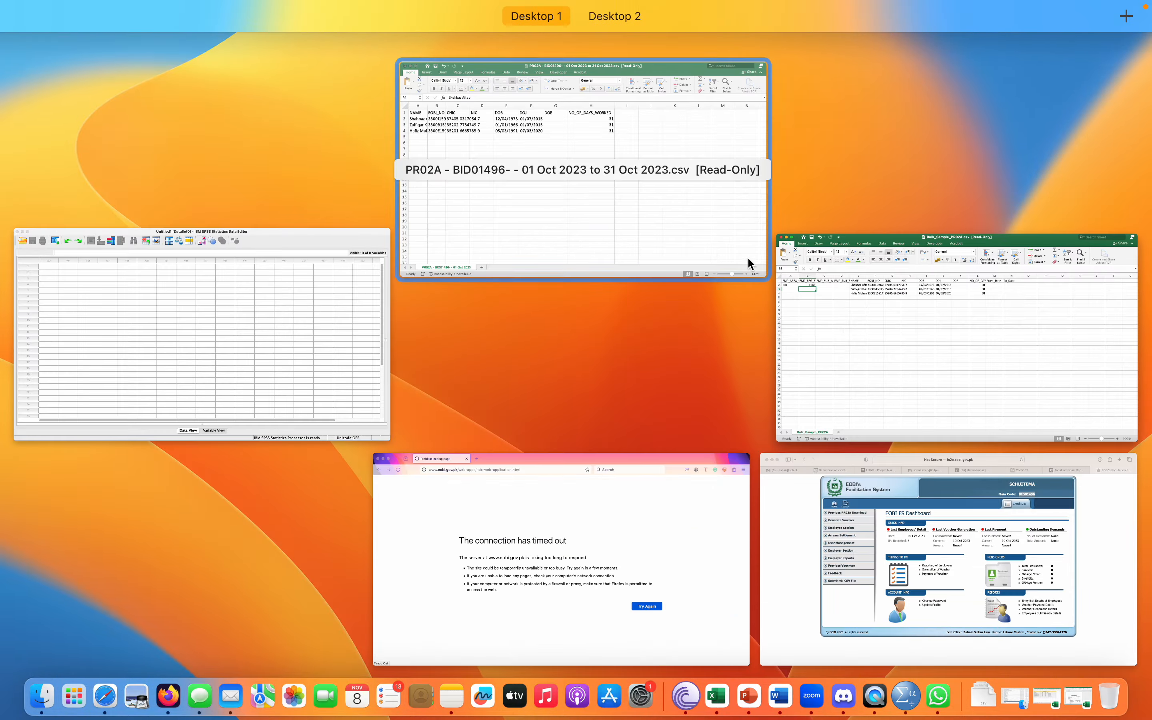
{"action": "left_click", "coordinate": [876, 534]}
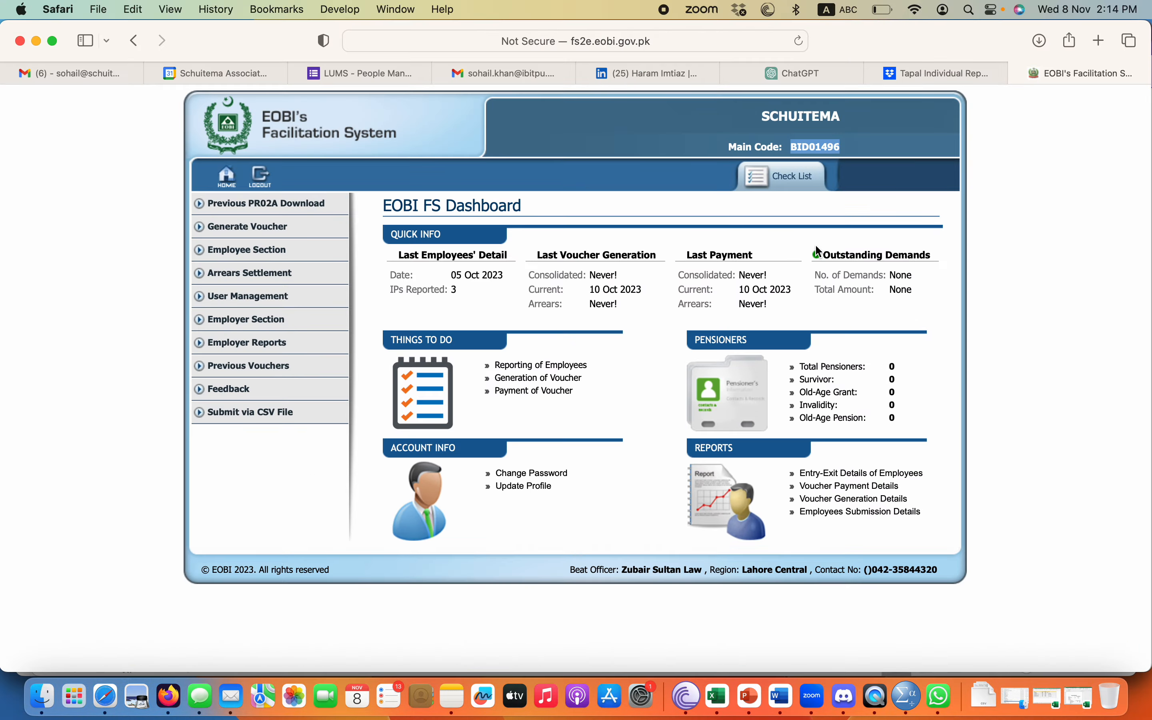
{"action": "key", "text": "ctrl+Up"}
{"action": "left_click", "coordinate": [523, 219]}
{"action": "key", "text": "ctrl+Up"}
{"action": "left_click_drag", "start_coordinate": [259, 334], "coordinate": [565, 371]}
{"action": "left_click", "coordinate": [866, 342]}
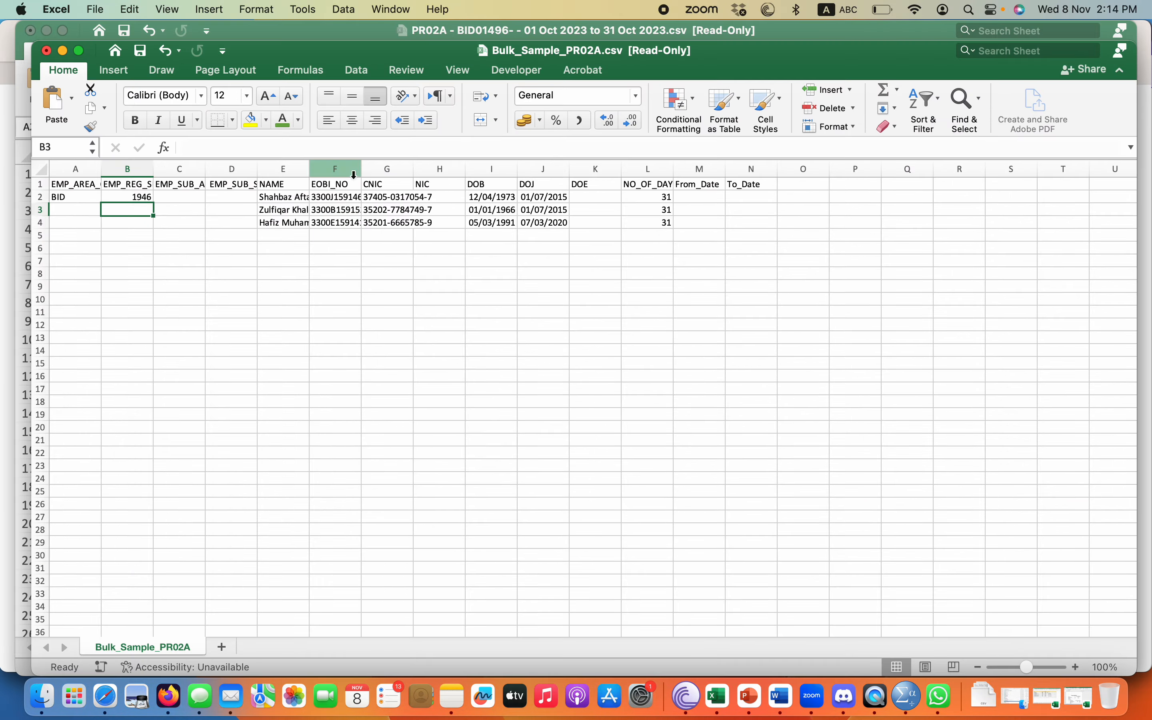
{"action": "left_click", "coordinate": [147, 197]}
{"action": "left_click", "coordinate": [192, 147]}
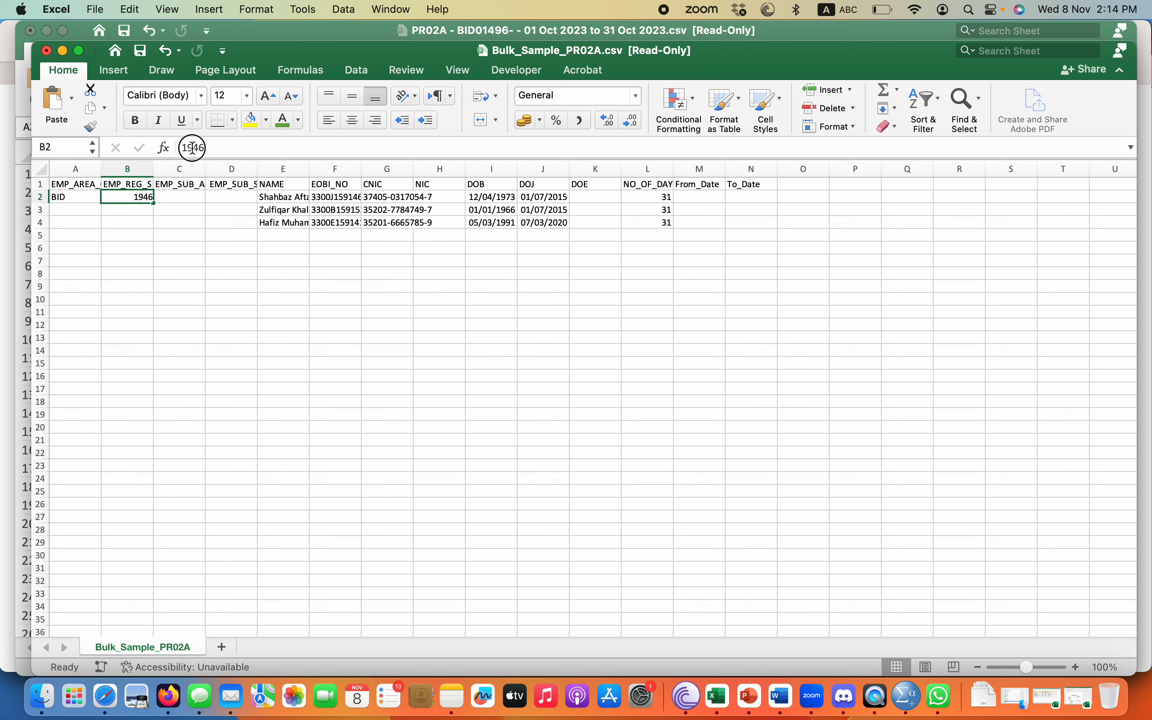
{"action": "key", "text": "BackSpace"}
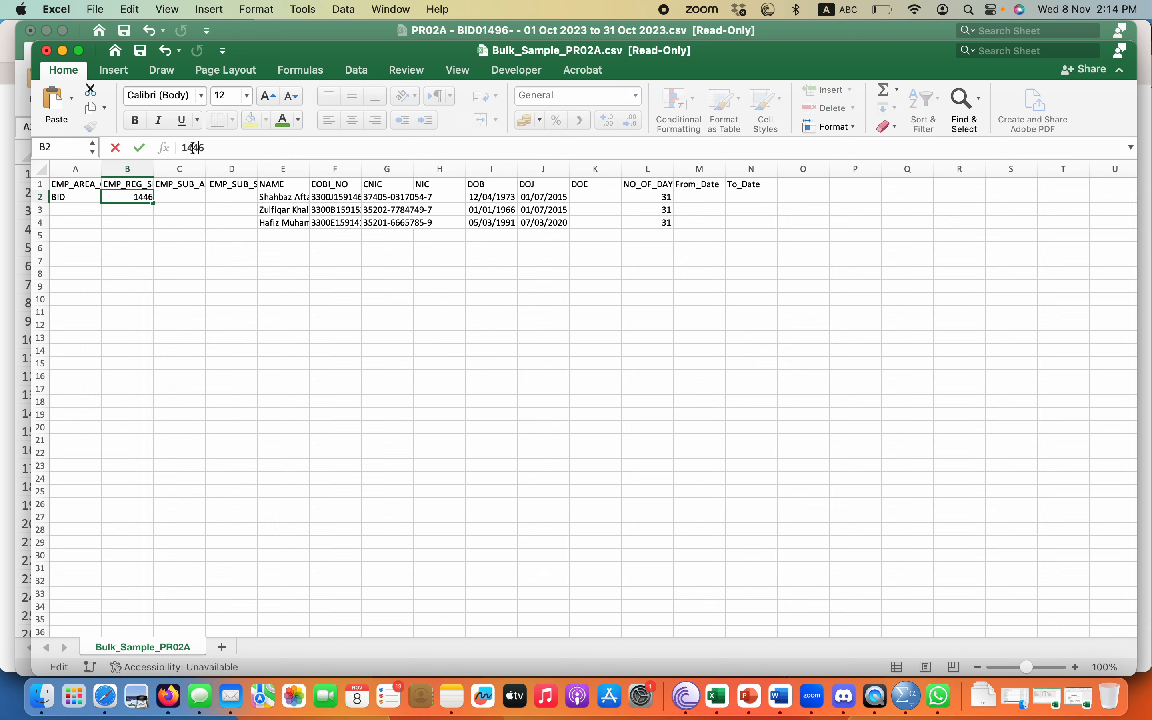
{"action": "key", "text": "Return"}
{"action": "key", "text": "Right"}
{"action": "key", "text": "Up"}
{"action": "key", "text": "Up"}
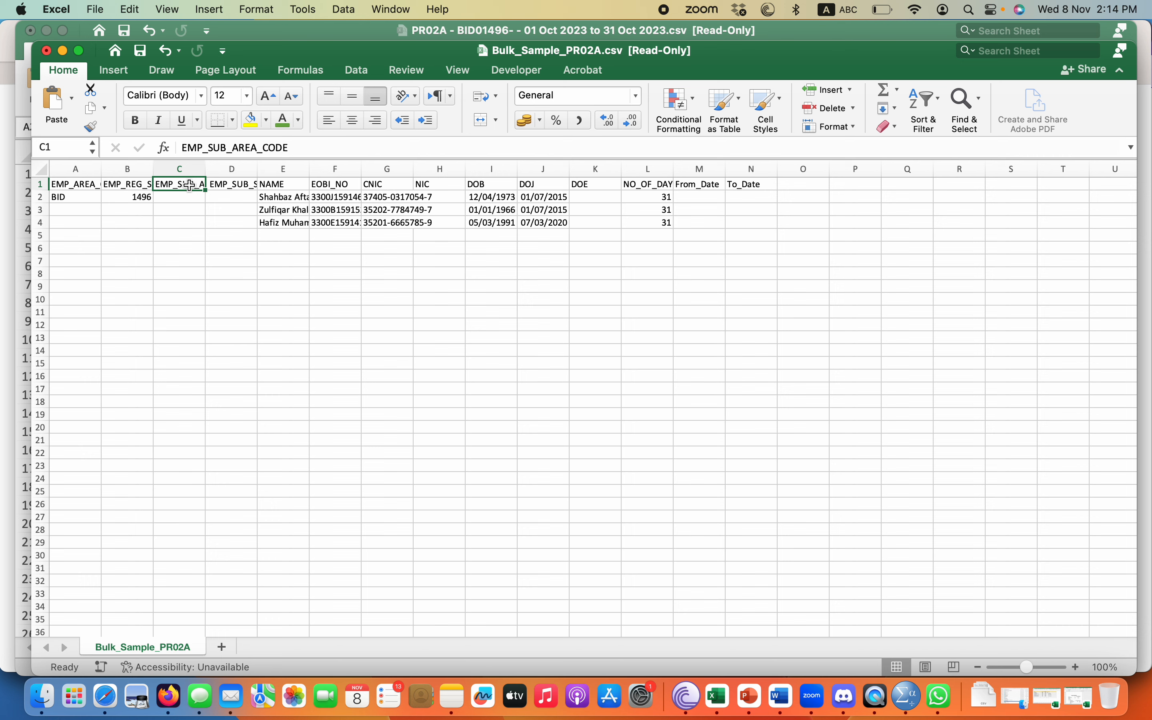
Leave the sub-area code in C2 blank and enter 0 as the sub-serial in D2.
{"action": "left_click", "coordinate": [188, 197]}
{"action": "left_click", "coordinate": [58, 198]}
{"action": "left_click", "coordinate": [192, 197]}
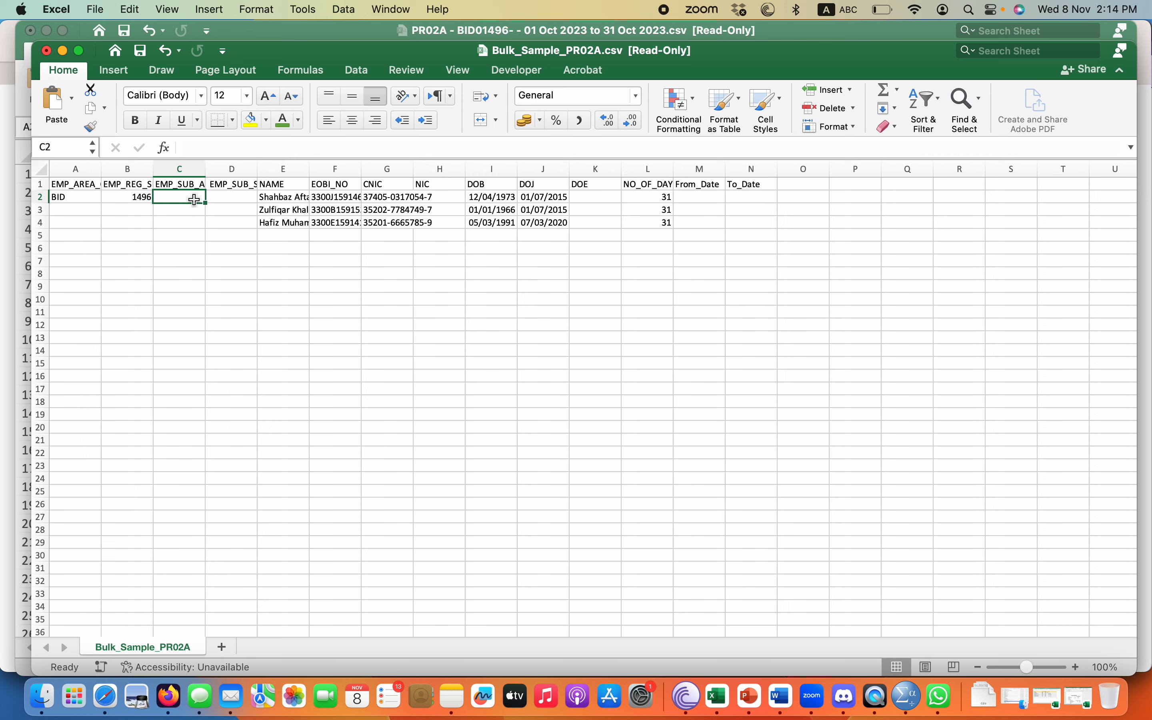
{"action": "left_click", "coordinate": [244, 183]}
{"action": "key", "text": "Down"}
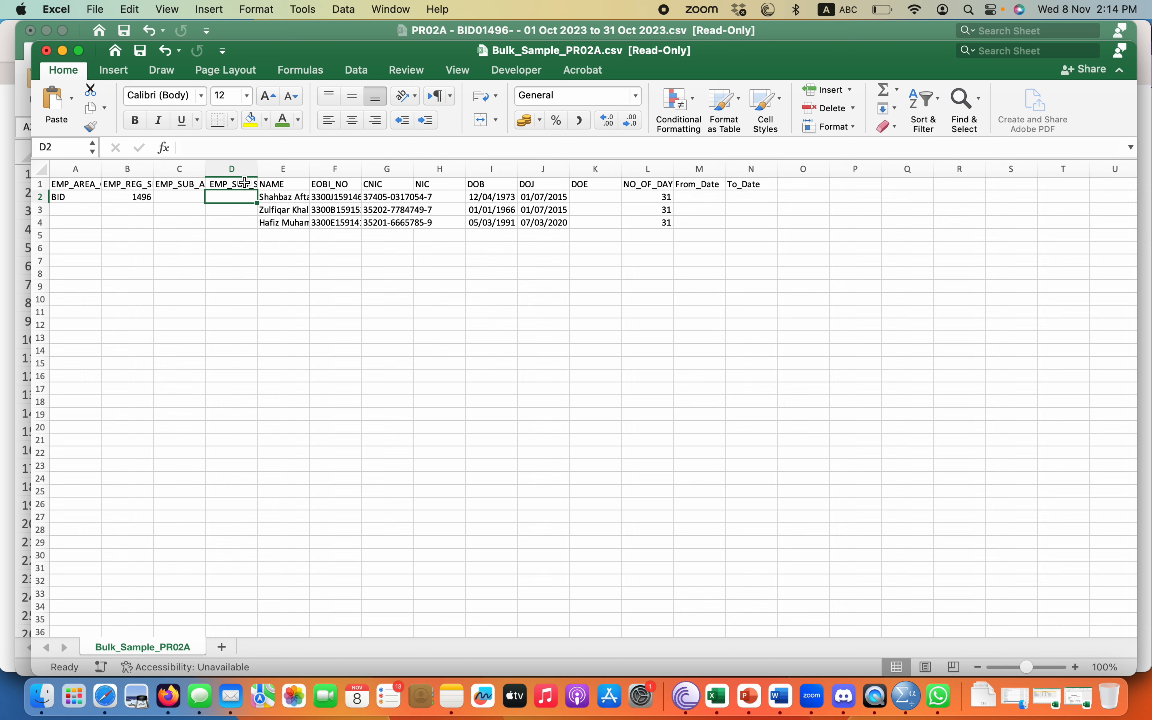
{"action": "key", "text": "Down"}
{"action": "key", "text": "Up"}
{"action": "key", "text": "Down"}
{"action": "key", "text": "Down"}
{"action": "key", "text": "Down"}
{"action": "key", "text": "Down"}
{"action": "key", "text": "Down"}
{"action": "key", "text": "Down"}
{"action": "key", "text": "Down"}
{"action": "key", "text": "Down"}
{"action": "key", "text": "Down"}
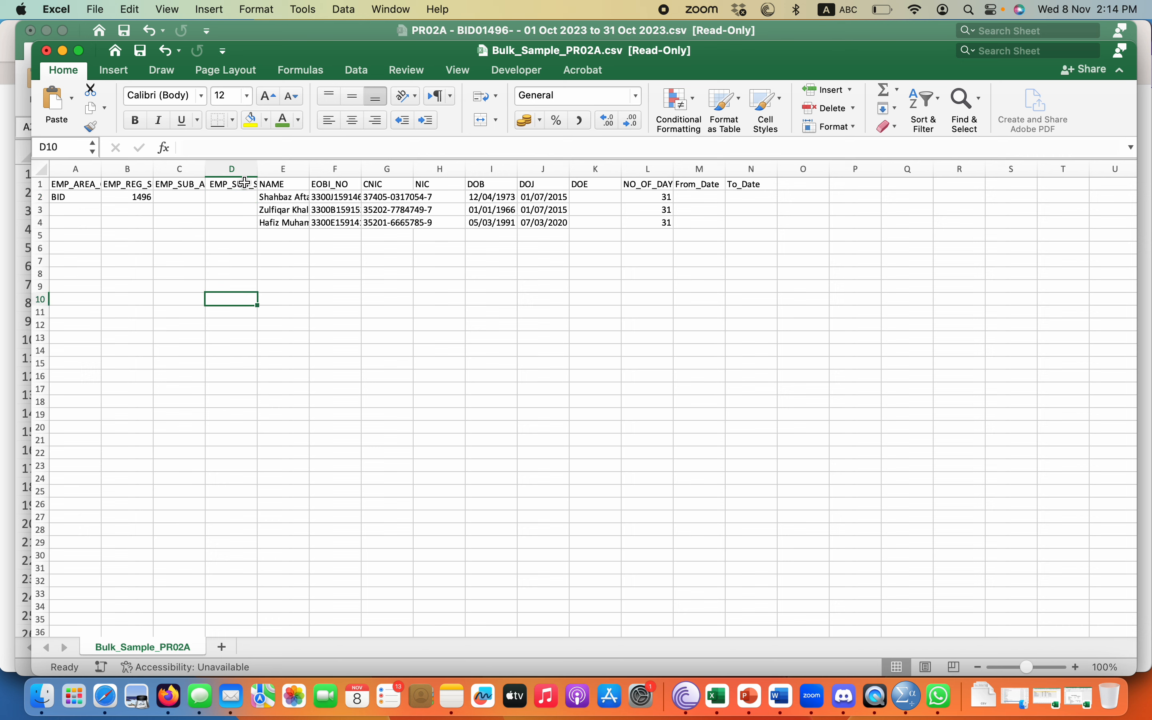
{"action": "key", "text": "Up"}
{"action": "key", "text": "Up"}
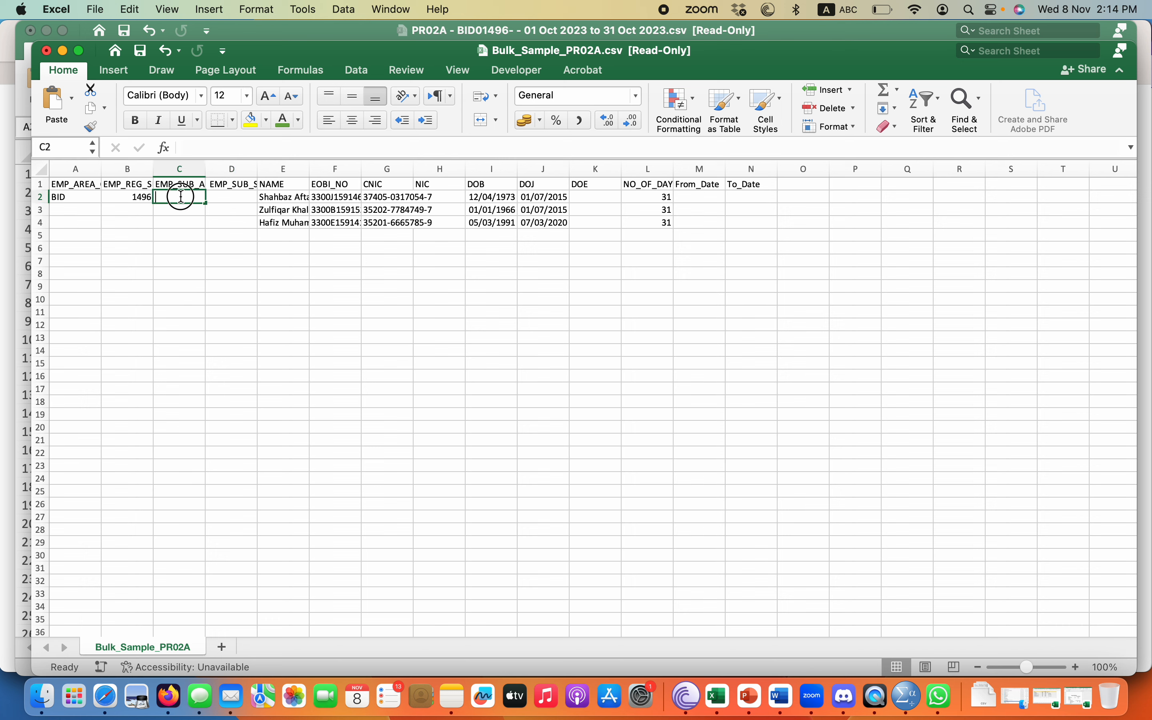
{"action": "double_click", "coordinate": [180, 197]}
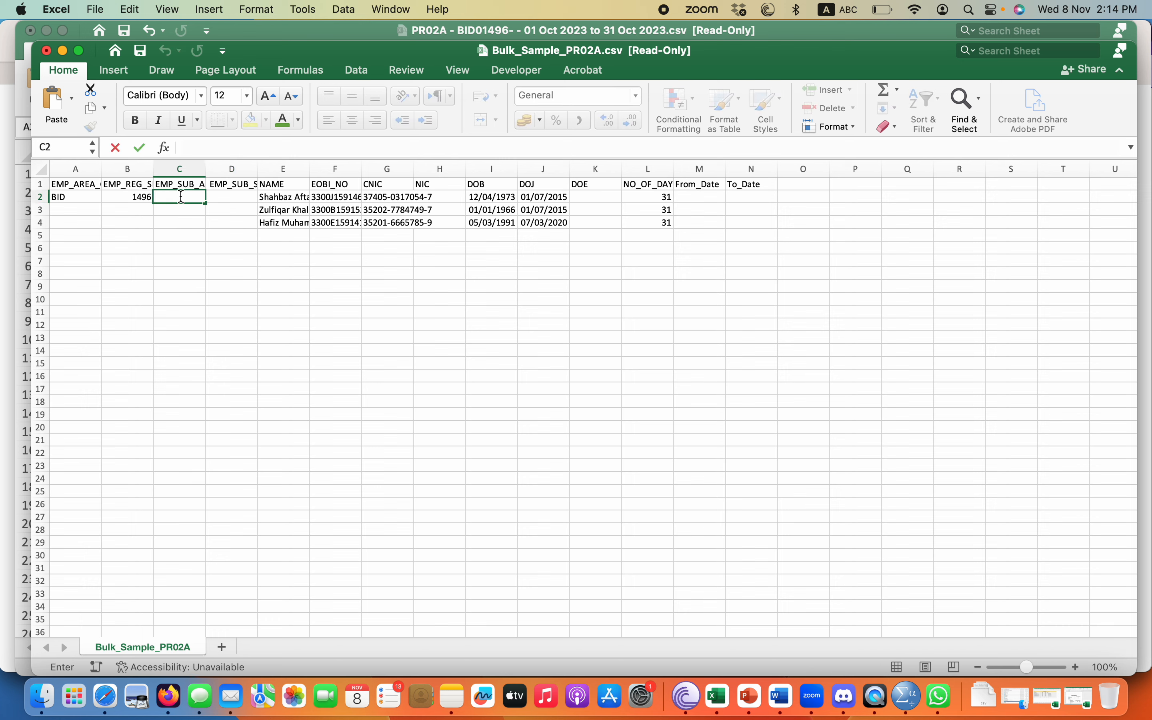
{"action": "key", "text": "Return"}
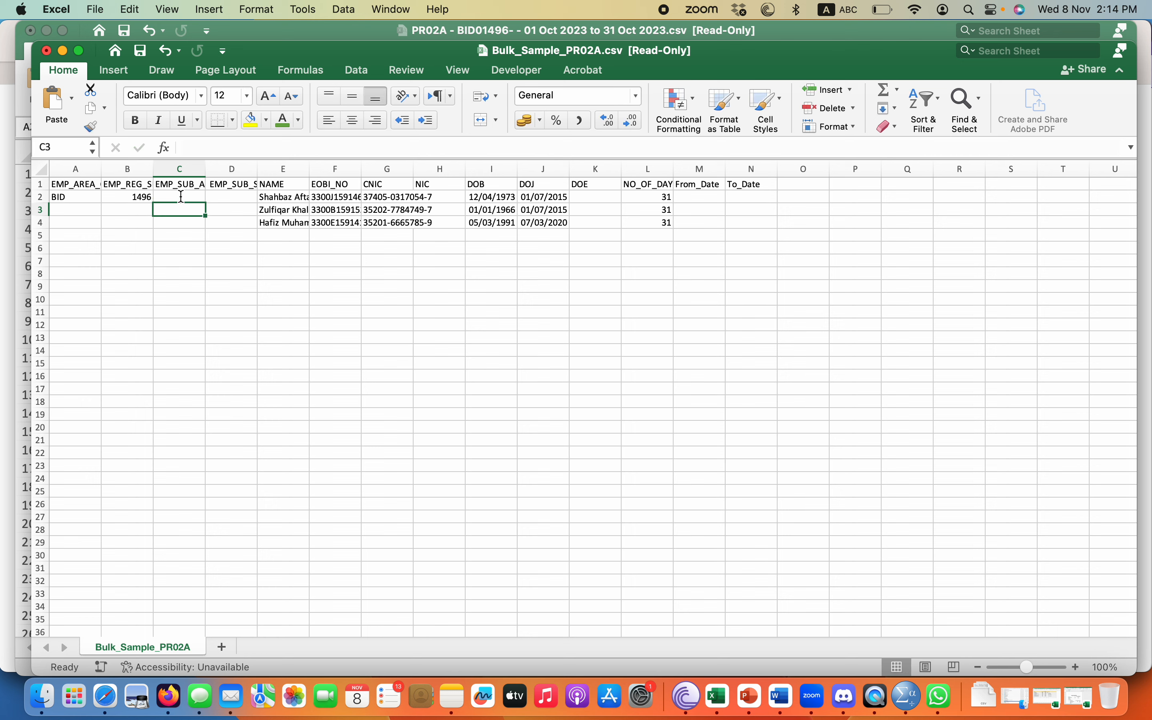
{"action": "left_click", "coordinate": [237, 195]}
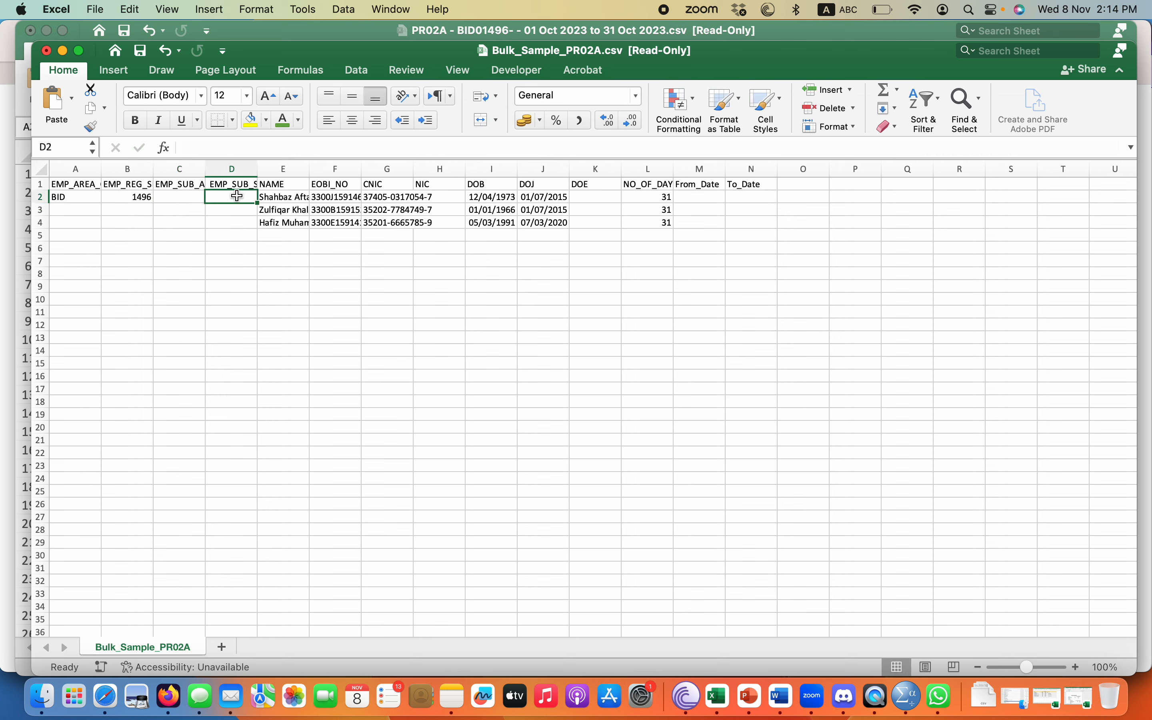
{"action": "type", "text": "0"}
{"action": "key", "text": "Return"}
{"action": "left_click", "coordinate": [196, 185]}
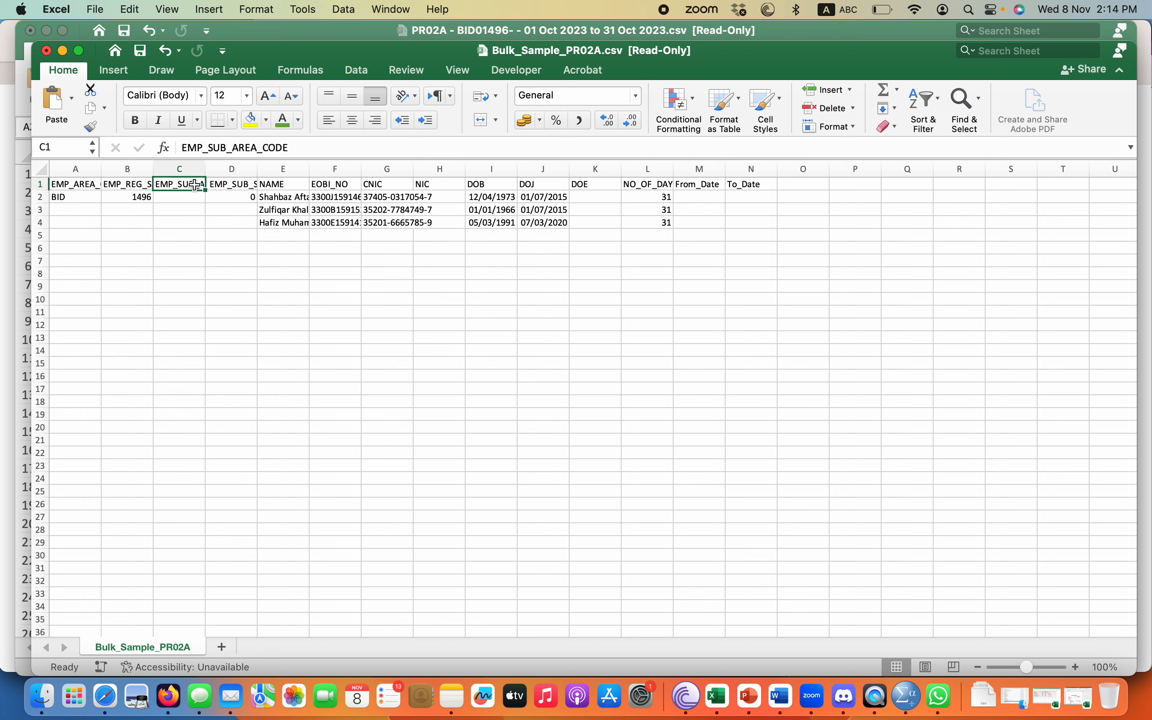
{"action": "key", "text": "Right"}
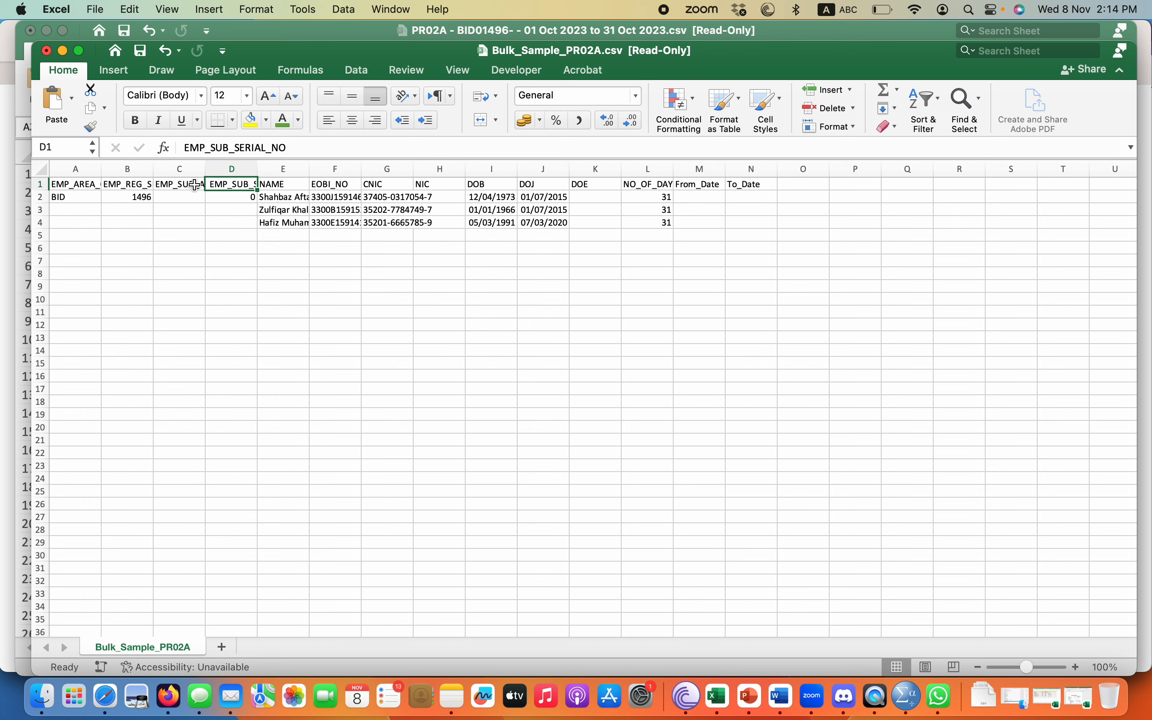
Copy the employer code cells A2:D2 into rows 3 and 4.
{"action": "left_click_drag", "start_coordinate": [74, 195], "coordinate": [255, 200]}
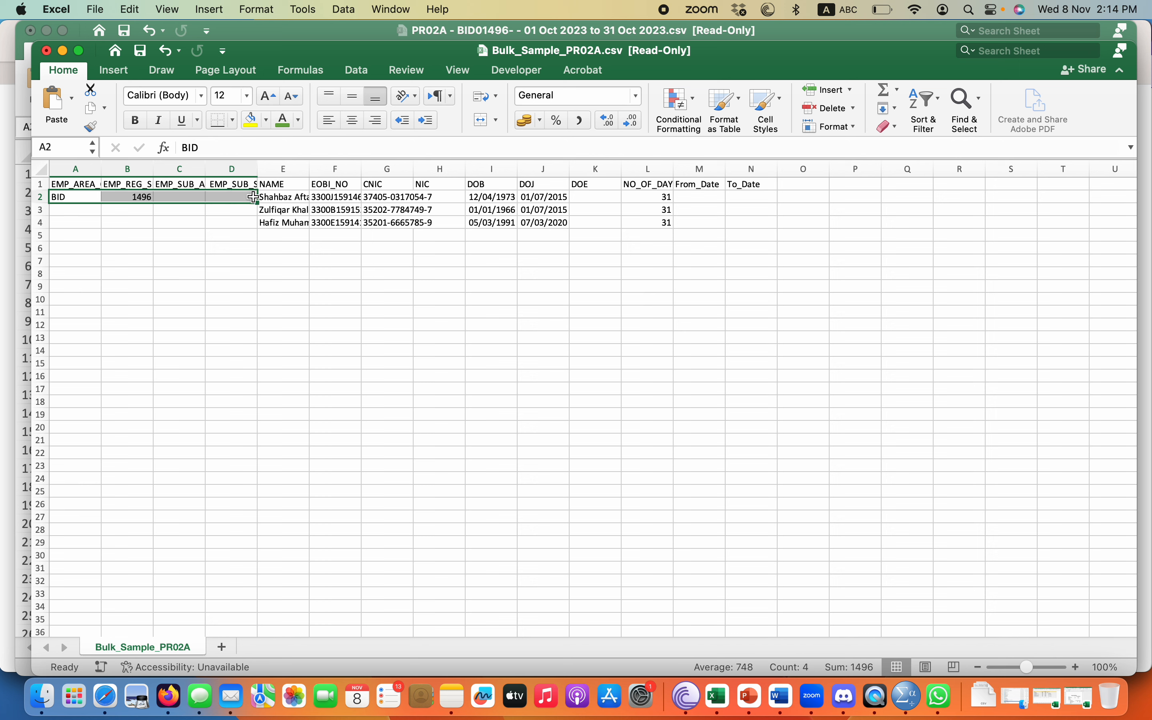
{"action": "key", "text": "cmd+c"}
{"action": "left_click_drag", "start_coordinate": [79, 209], "coordinate": [221, 225]}
{"action": "key", "text": "cmd+v"}
{"action": "left_click", "coordinate": [209, 261]}
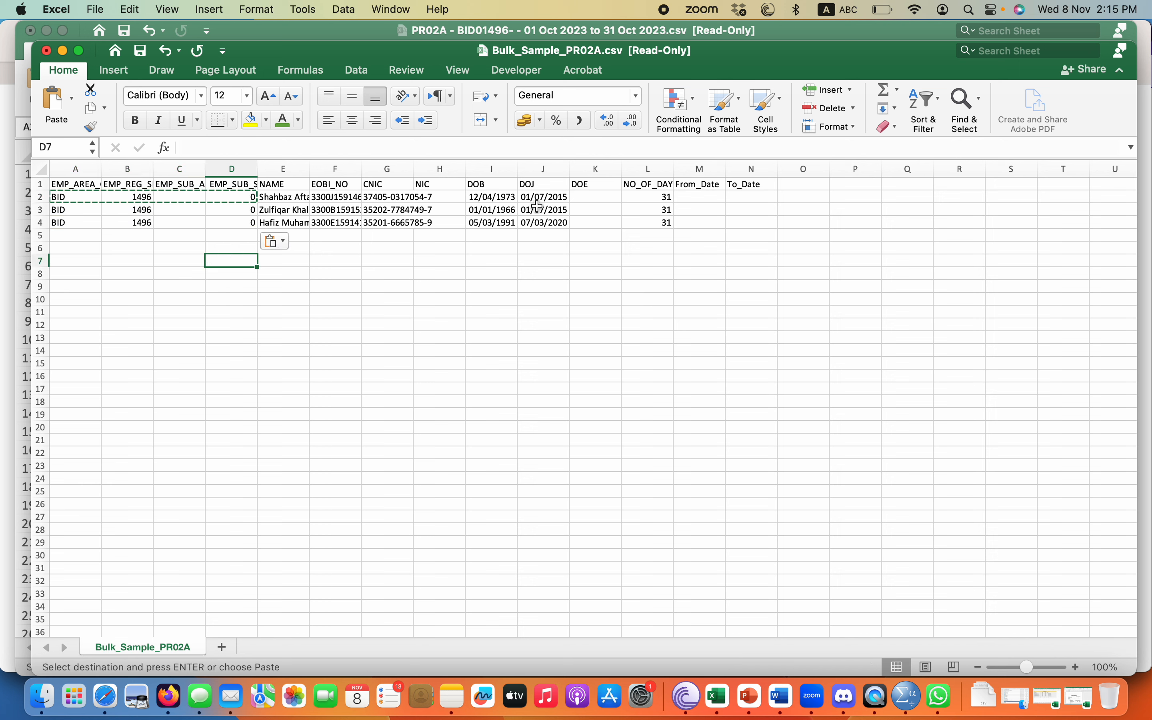
Enter a trial DOE of 30-Oct-2023 in K4 for the third employee.
{"action": "left_click", "coordinate": [601, 195]}
{"action": "left_click", "coordinate": [597, 223]}
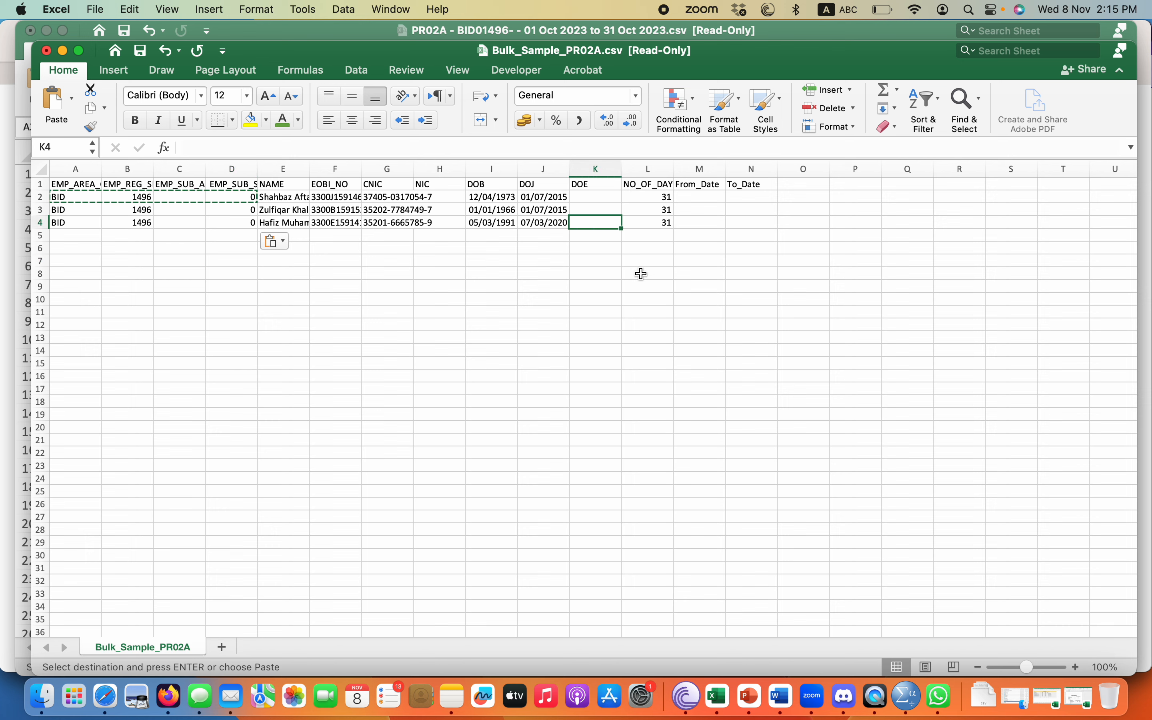
{"action": "left_click", "coordinate": [290, 224]}
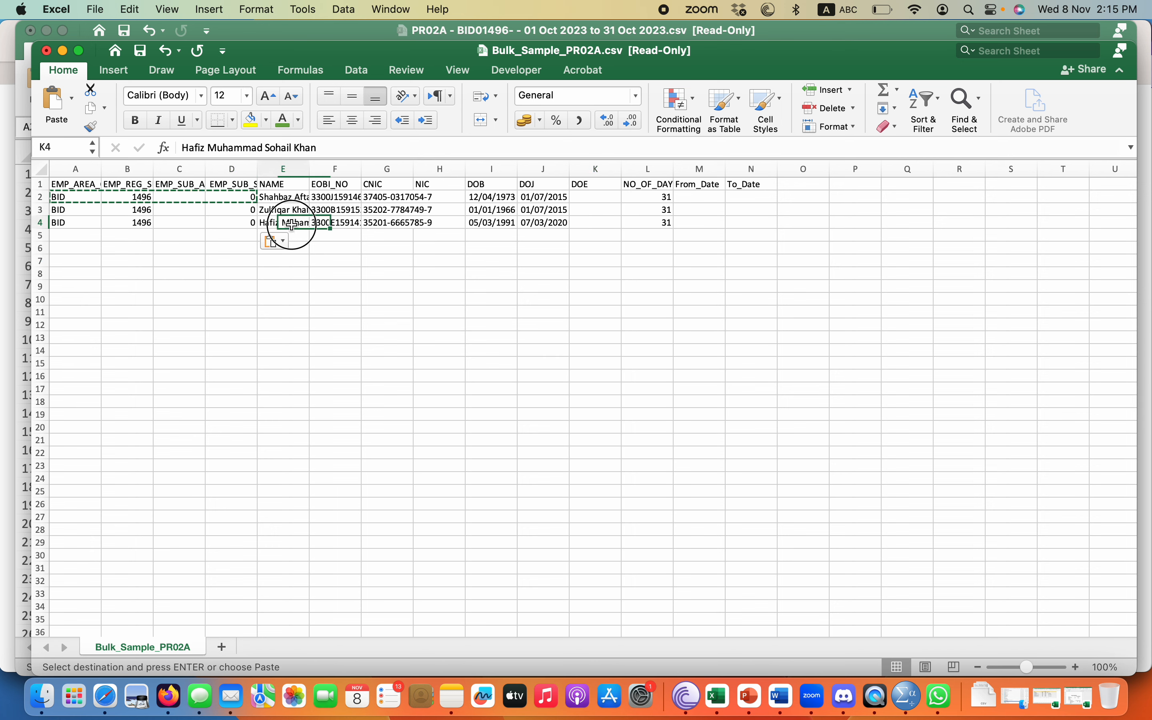
{"action": "left_click", "coordinate": [613, 225]}
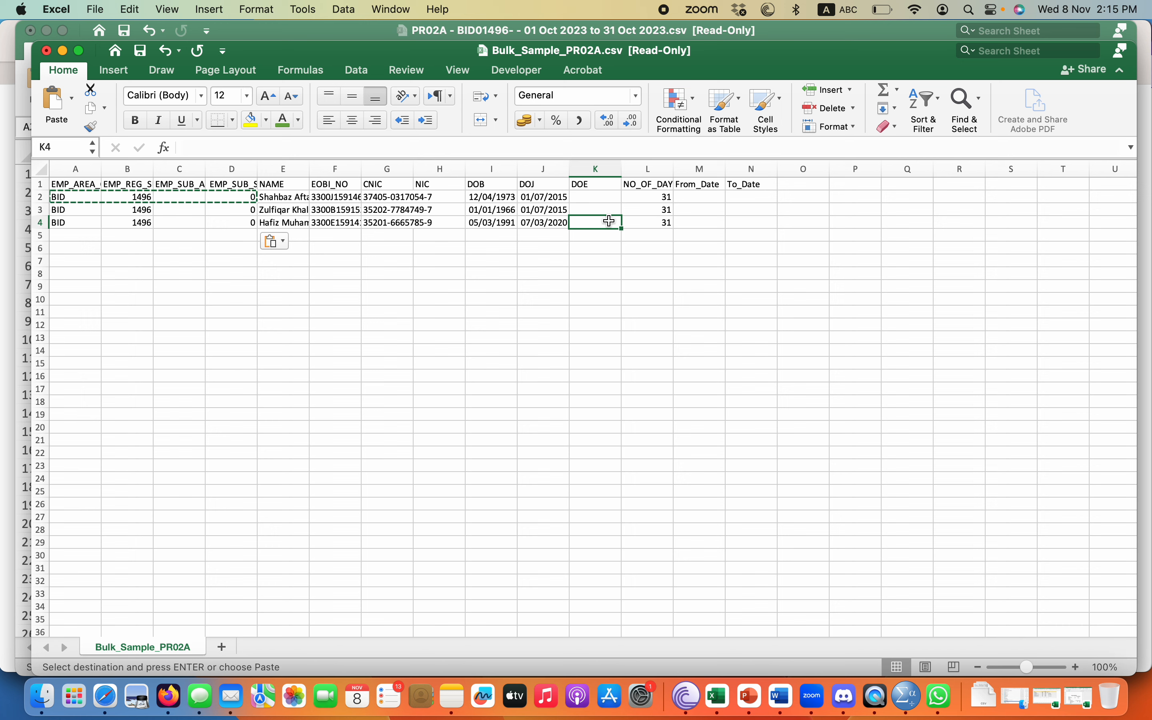
{"action": "key", "text": "Escape"}
{"action": "type", "text": "30"}
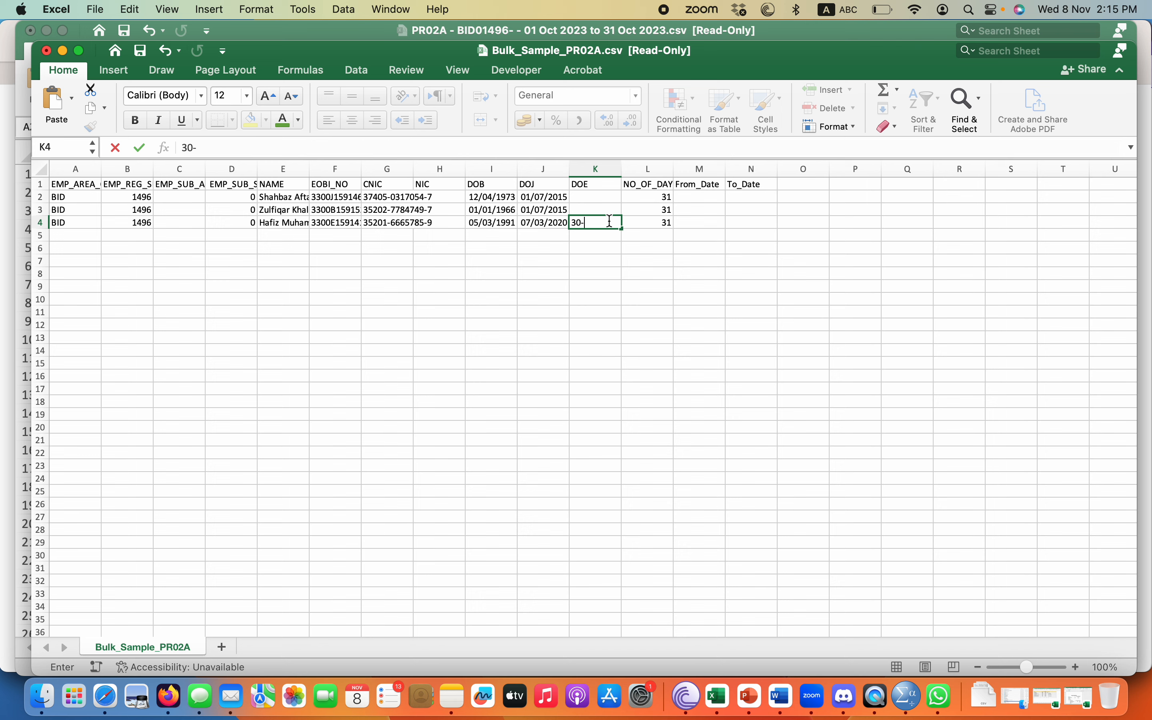
{"action": "type", "text": "-Oct-2023"}
{"action": "key", "text": "Return"}
Autofit the DOE column, clear K4, and check October 2023 in Calendar.
{"action": "double_click", "coordinate": [622, 170]}
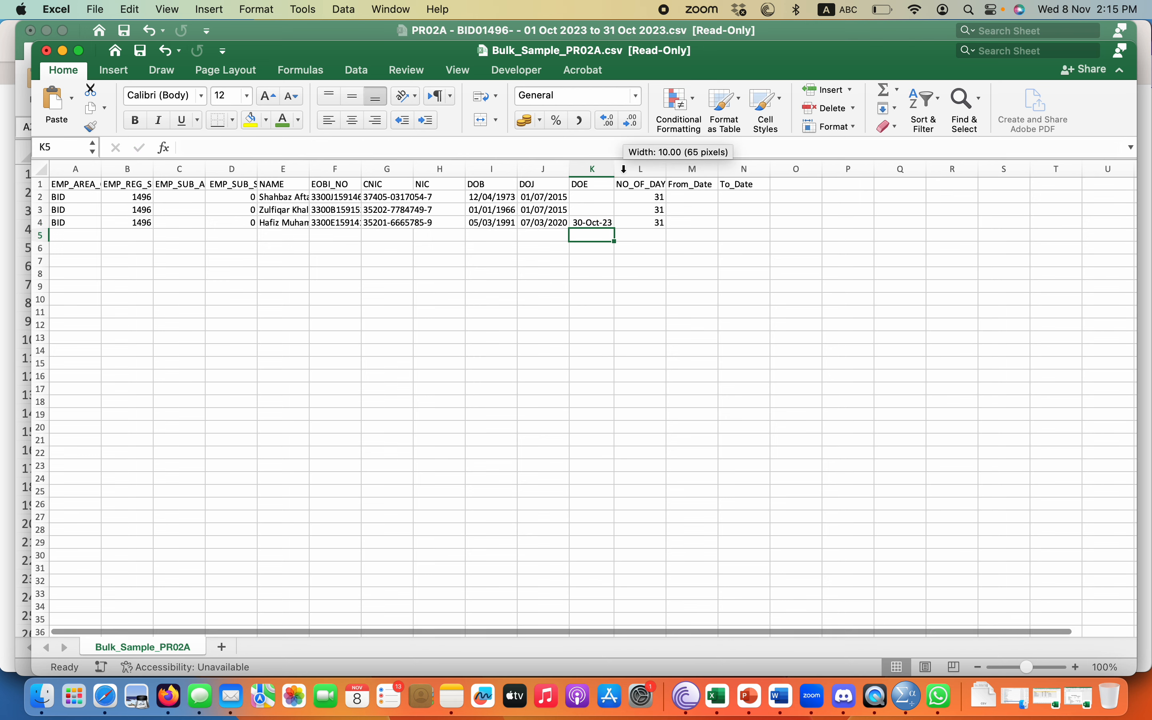
{"action": "left_click", "coordinate": [285, 224]}
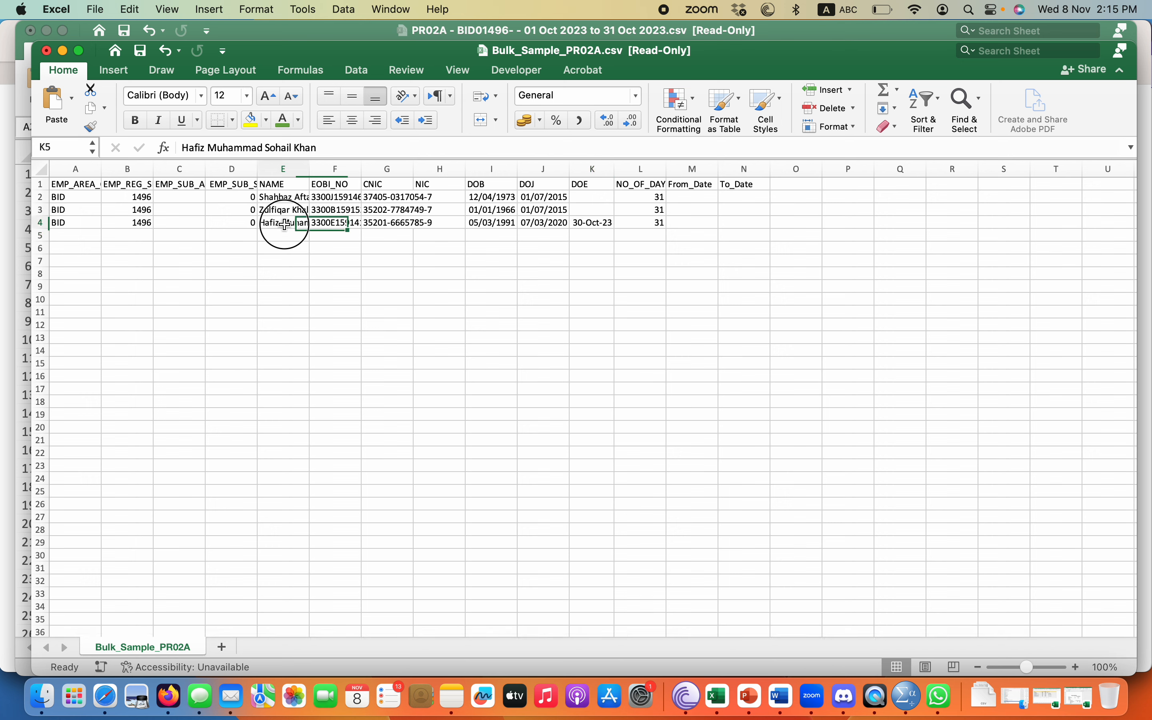
{"action": "left_click", "coordinate": [593, 223]}
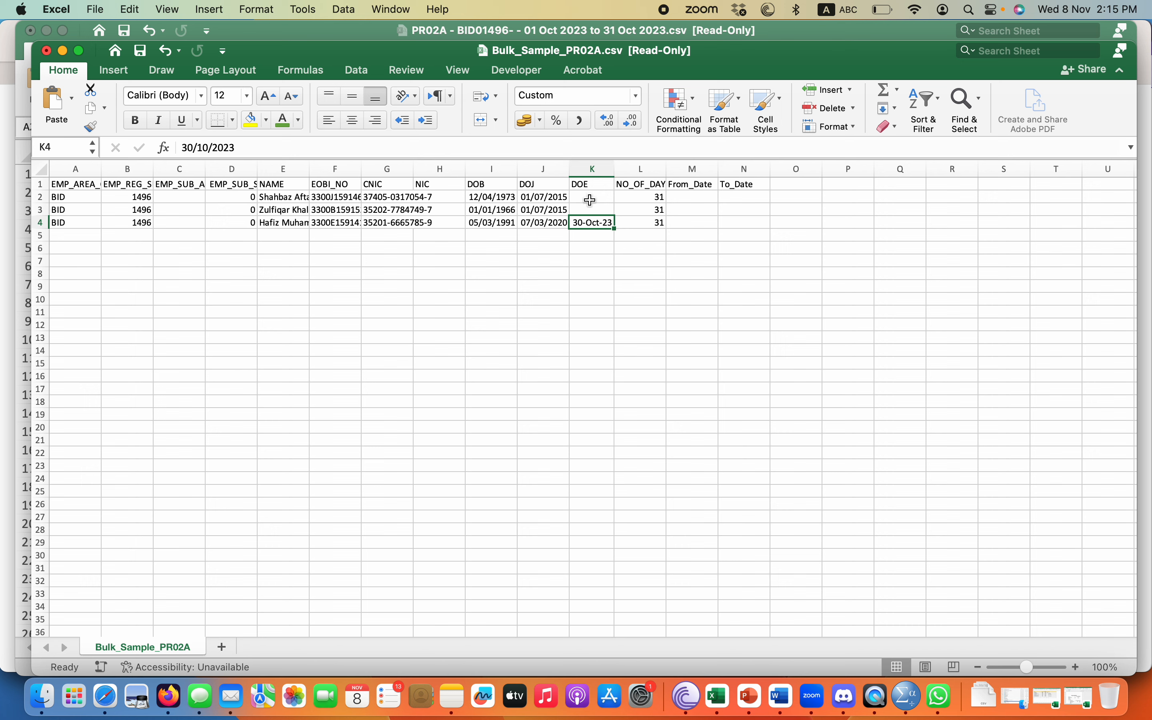
{"action": "key", "text": "Delete"}
{"action": "left_click", "coordinate": [357, 696]}
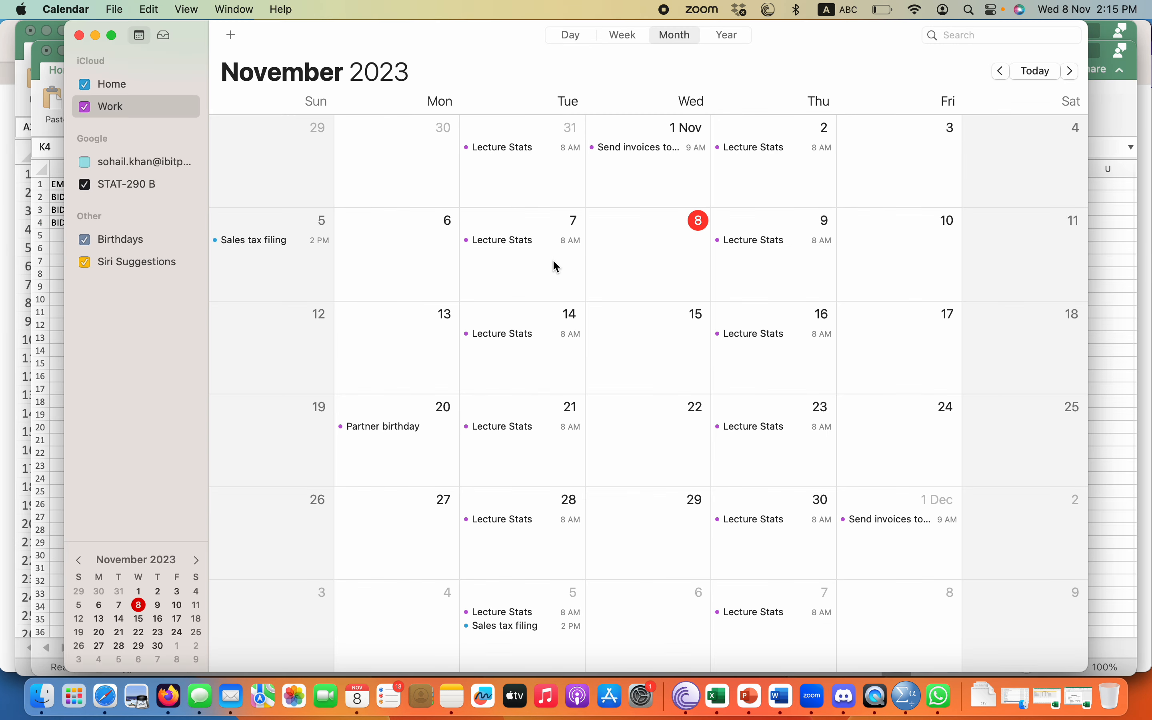
{"action": "left_click", "coordinate": [1002, 71]}
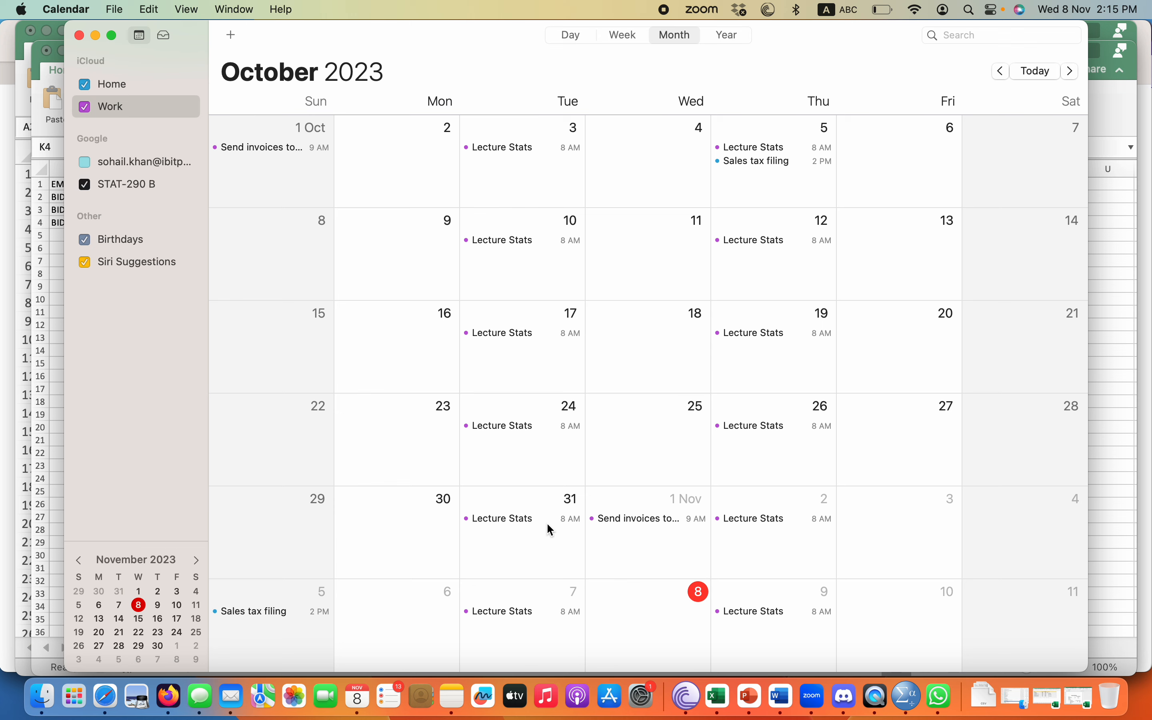
{"action": "left_click", "coordinate": [80, 36]}
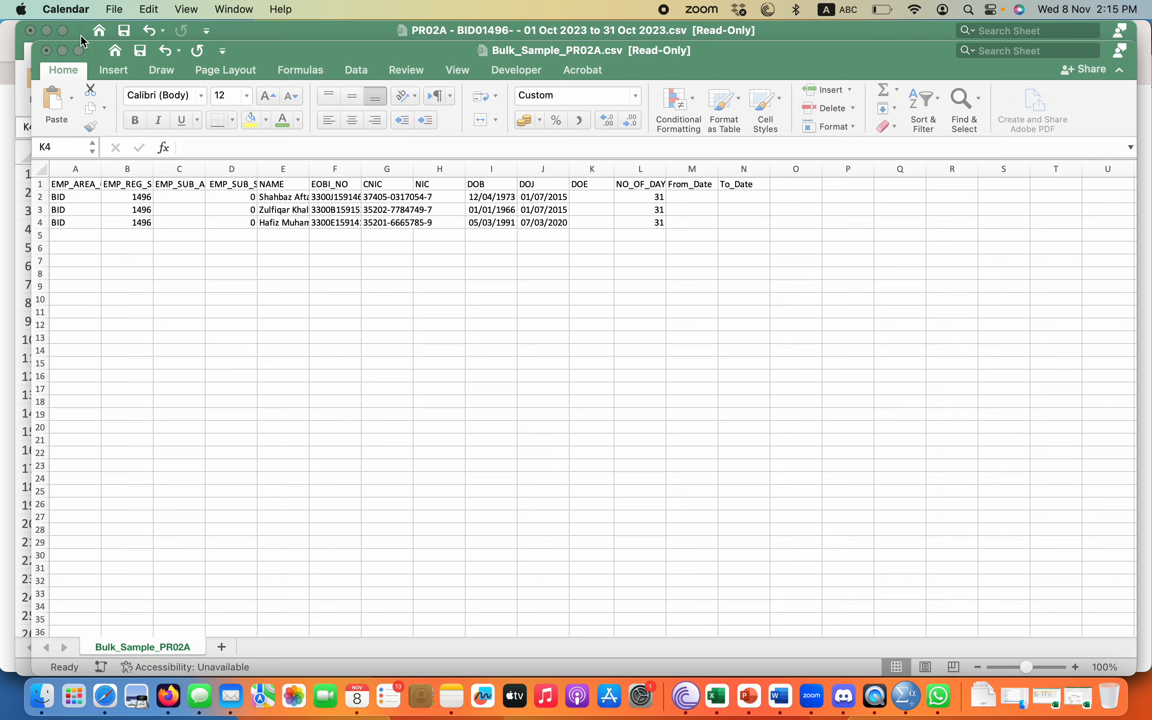
Set the first employee's From_Date in M2 to 01-Oct-23.
{"action": "left_click", "coordinate": [685, 191]}
{"action": "left_click", "coordinate": [686, 198]}
{"action": "type", "text": "31-Oct-2023"}
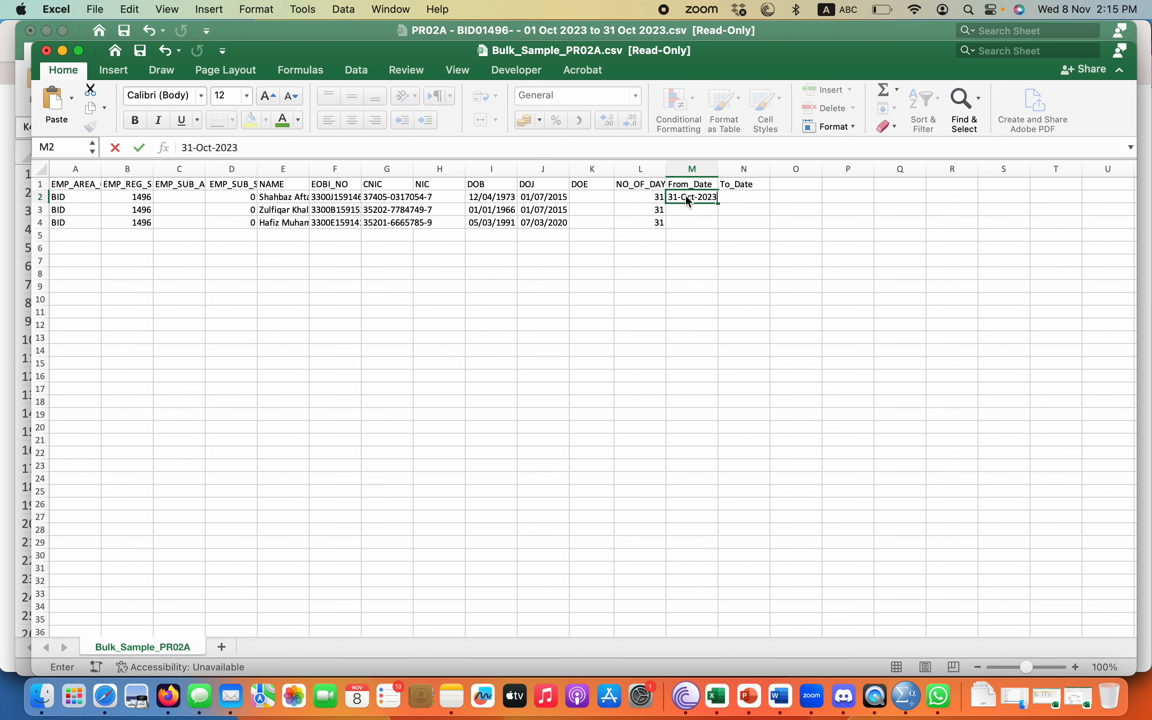
{"action": "key", "text": "Return"}
{"action": "left_click", "coordinate": [691, 196]}
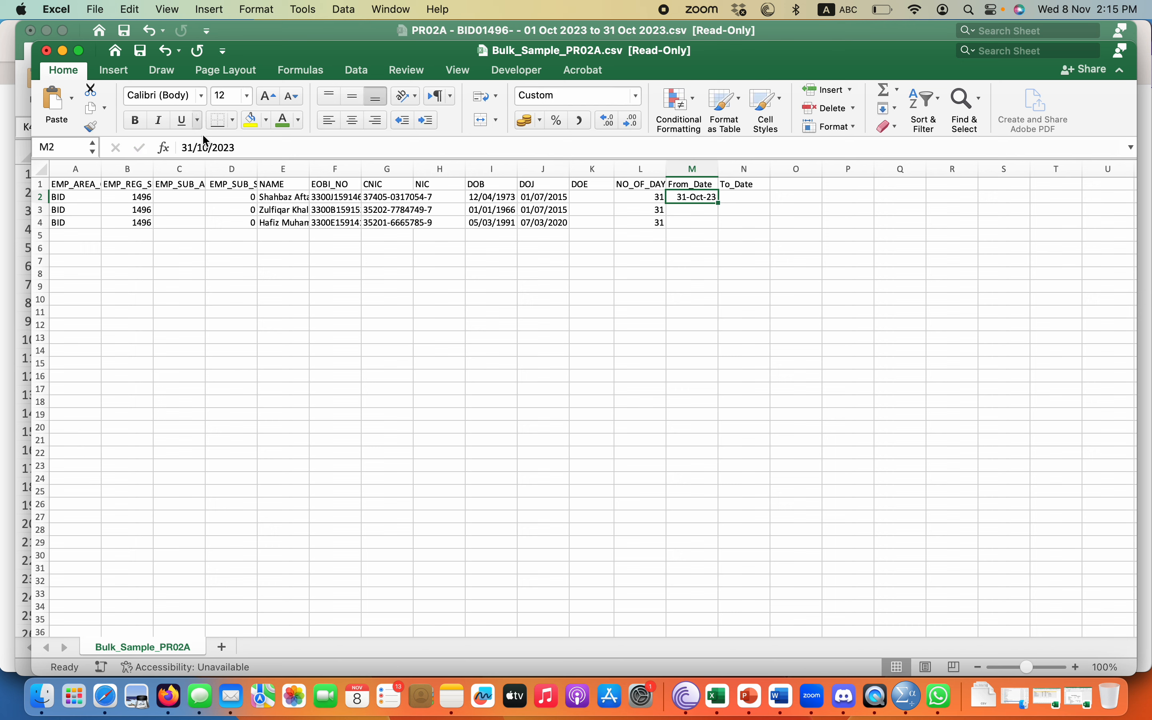
{"action": "left_click", "coordinate": [195, 150]}
{"action": "key", "text": "BackSpace"}
{"action": "key", "text": "BackSpace"}
{"action": "type", "text": "01"}
{"action": "key", "text": "Return"}
Set the first employee's To_Date in N2 to 31-Oct-23.
{"action": "key", "text": "Up"}
{"action": "key", "text": "Right"}
{"action": "key", "text": "Left"}
{"action": "key", "text": "super+c"}
{"action": "key", "text": "Right"}
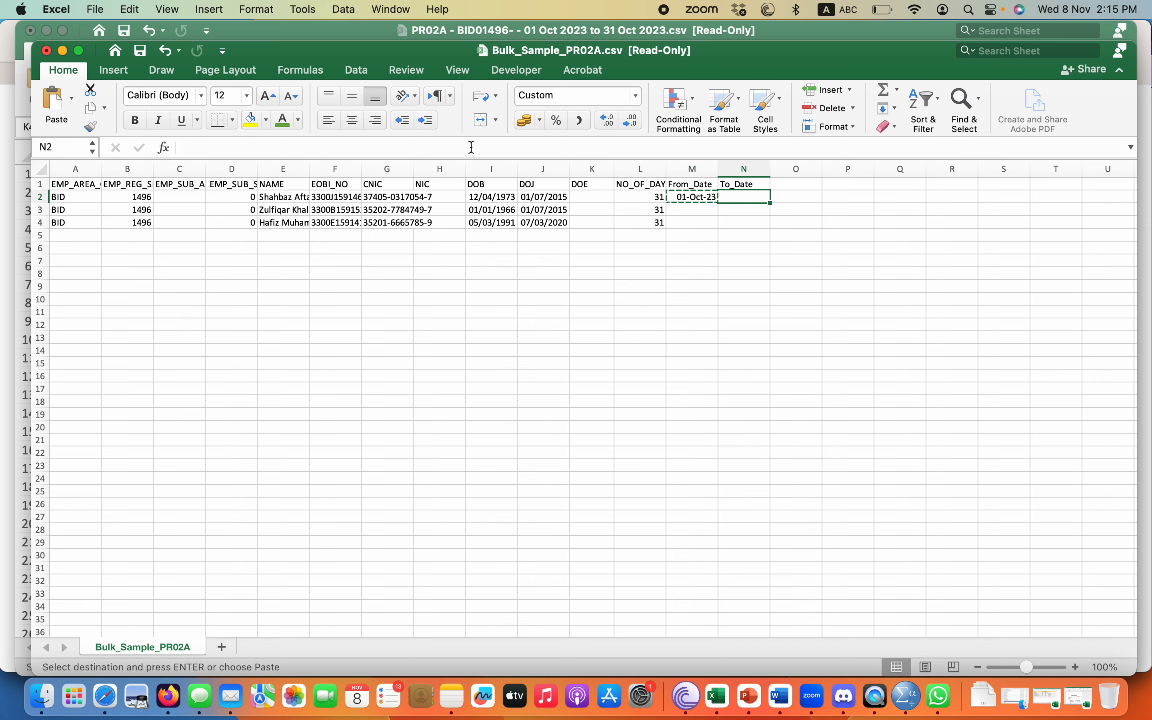
{"action": "key", "text": "Return"}
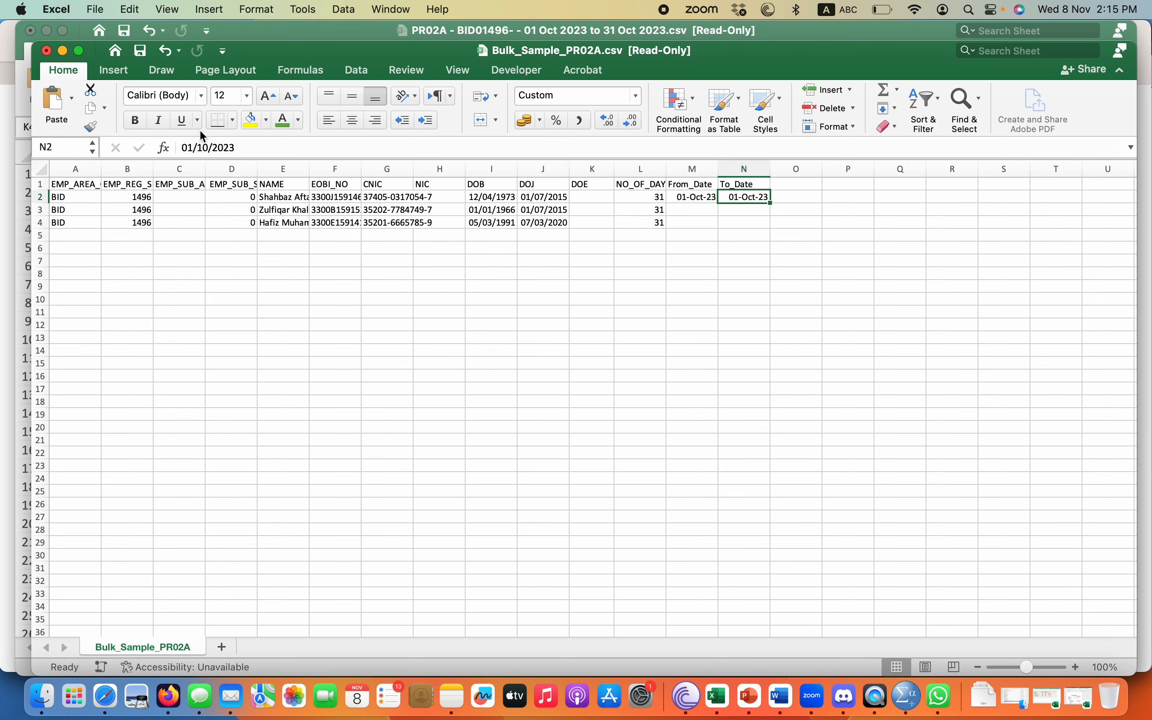
{"action": "left_click", "coordinate": [195, 147]}
{"action": "key", "text": "BackSpace"}
{"action": "key", "text": "BackSpace"}
{"action": "type", "text": "31"}
{"action": "key", "text": "Return"}
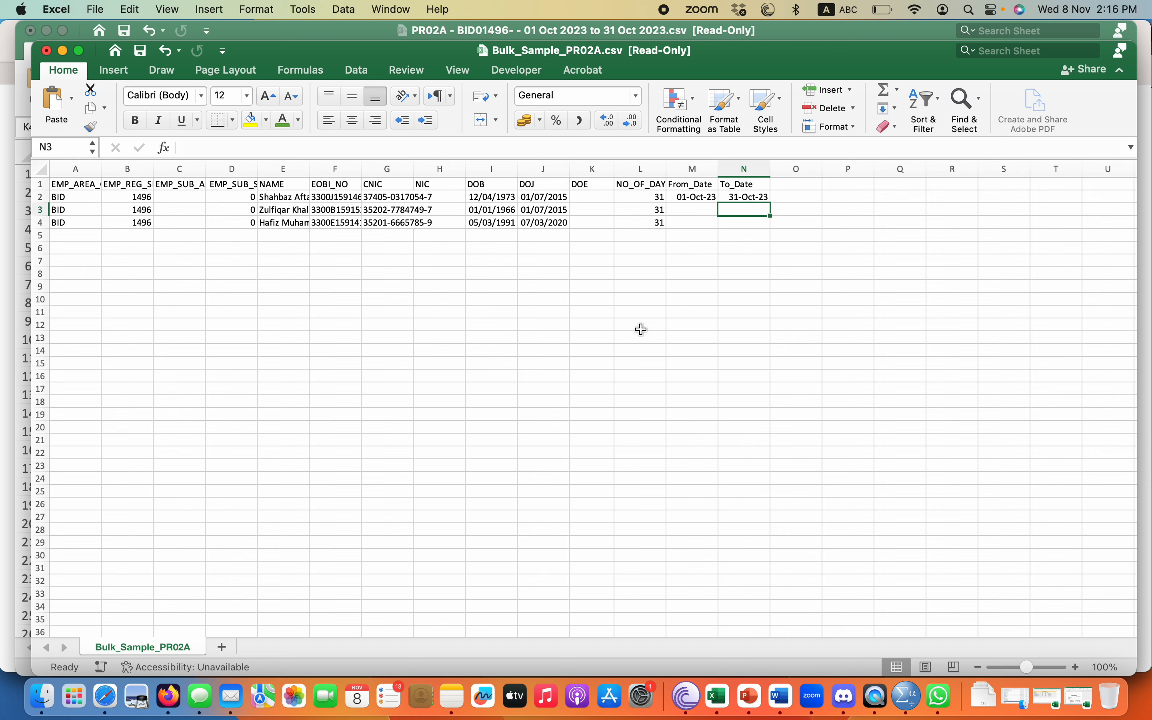
Copy the M2:N2 date pair down to the second and third employees.
{"action": "left_click", "coordinate": [552, 196]}
{"action": "left_click", "coordinate": [631, 198]}
{"action": "left_click", "coordinate": [681, 195]}
{"action": "left_click", "coordinate": [745, 197]}
{"action": "left_click_drag", "start_coordinate": [697, 196], "coordinate": [741, 220]}
{"action": "key", "text": "super+c"}
{"action": "key", "text": "super+v"}
{"action": "left_click", "coordinate": [699, 212]}
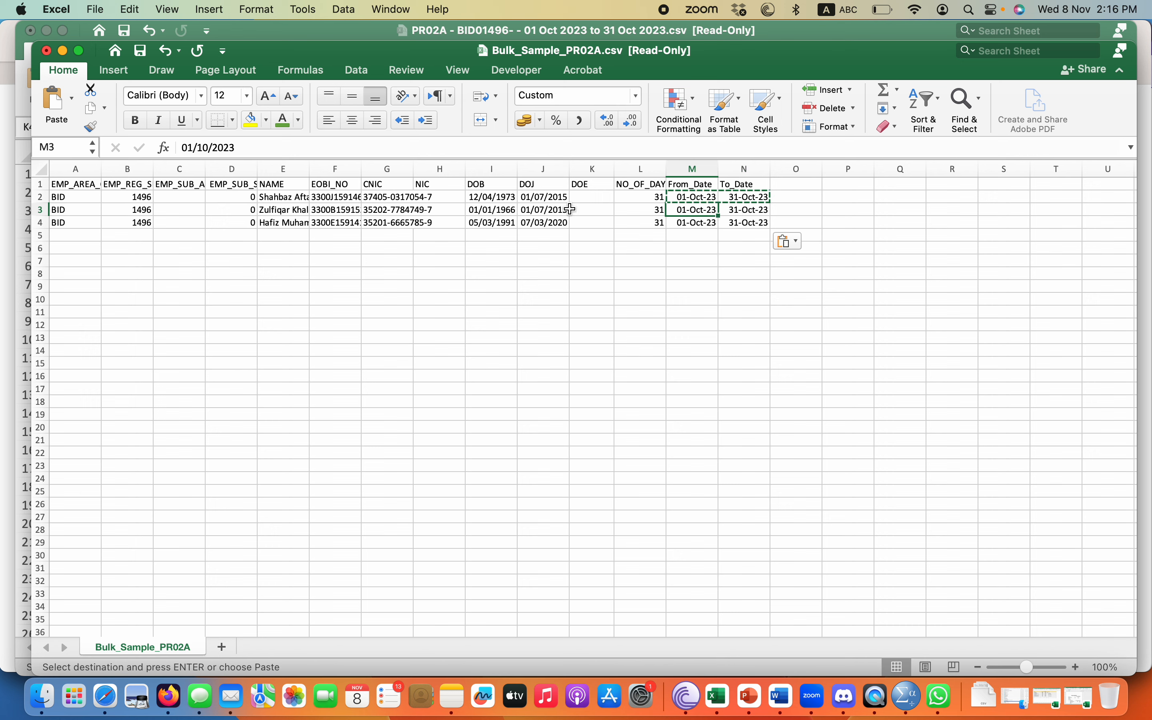
Change the second employee's day count in L3 to 15, then restore it to 31.
{"action": "left_click", "coordinate": [641, 210]}
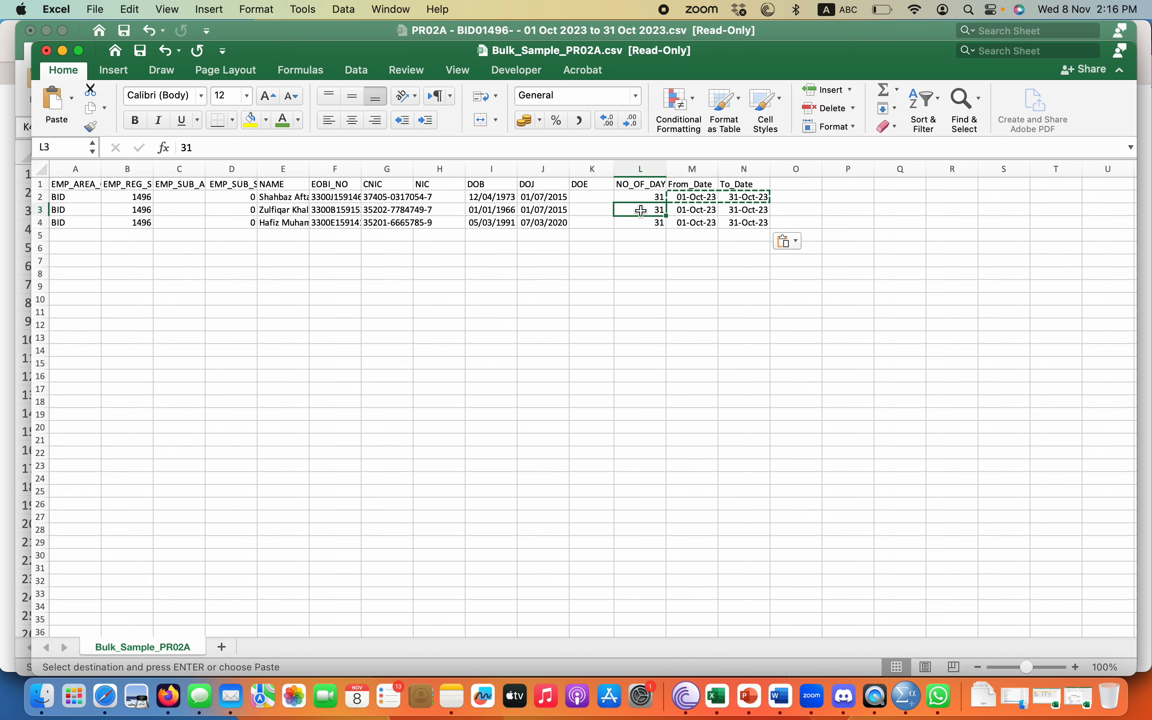
{"action": "type", "text": "15"}
{"action": "key", "text": "Return"}
{"action": "left_click", "coordinate": [582, 214]}
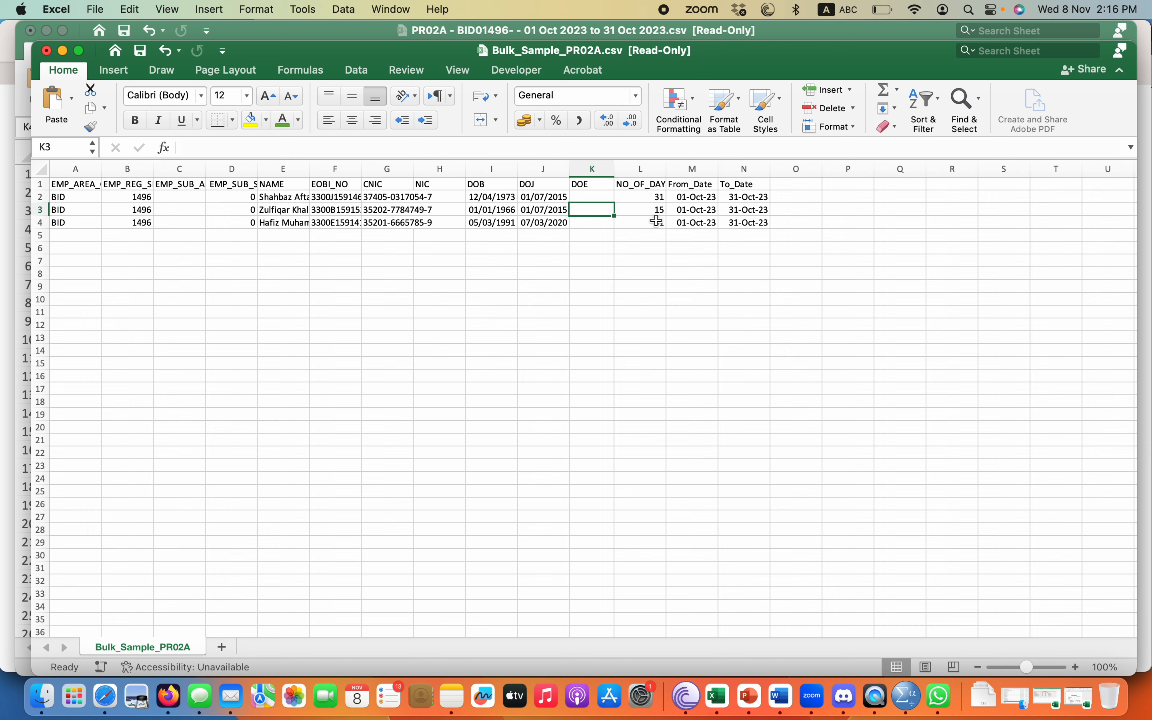
{"action": "left_click", "coordinate": [742, 211]}
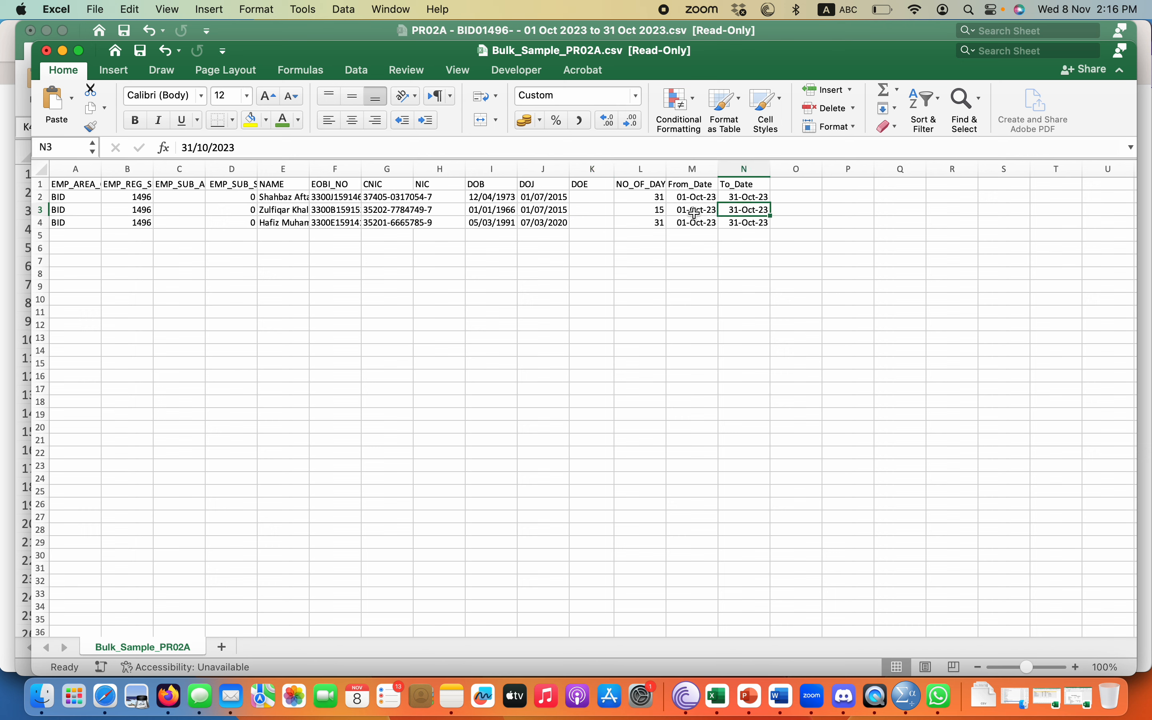
{"action": "left_click", "coordinate": [660, 211]}
{"action": "type", "text": "31"}
{"action": "key", "text": "Return"}
{"action": "left_click_drag", "start_coordinate": [593, 197], "coordinate": [597, 233]}
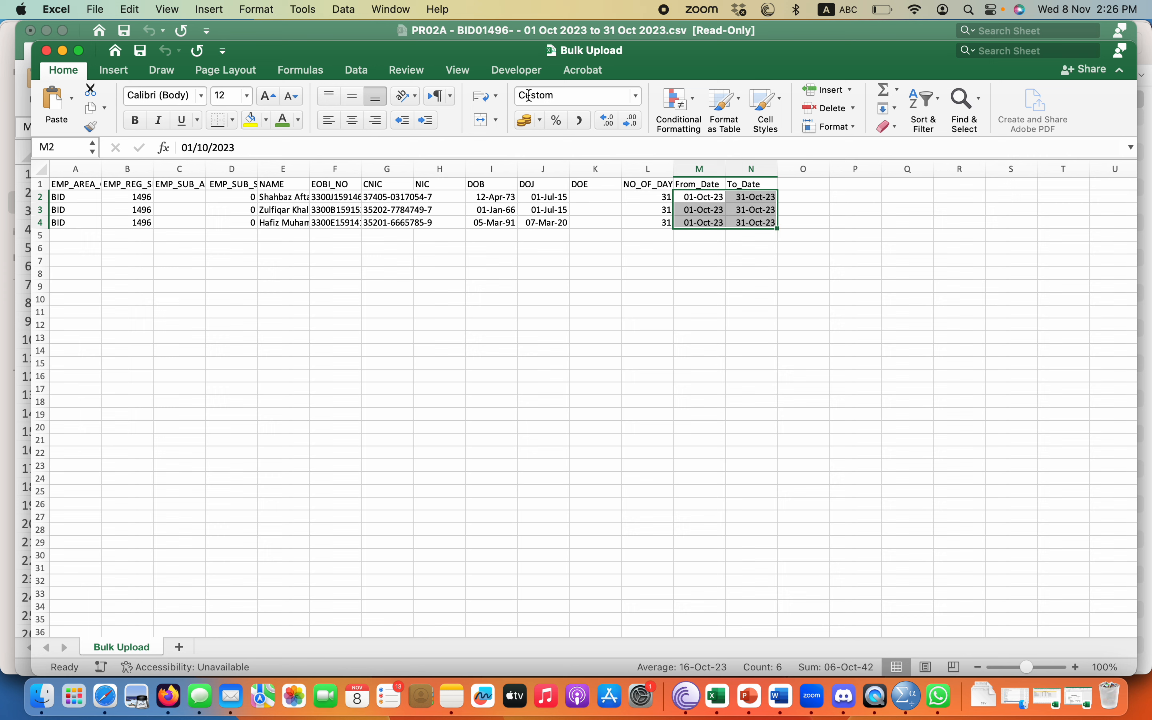
Apply the day-month-year date format to the selected dates via Format Cells.
{"action": "left_click", "coordinate": [638, 96]}
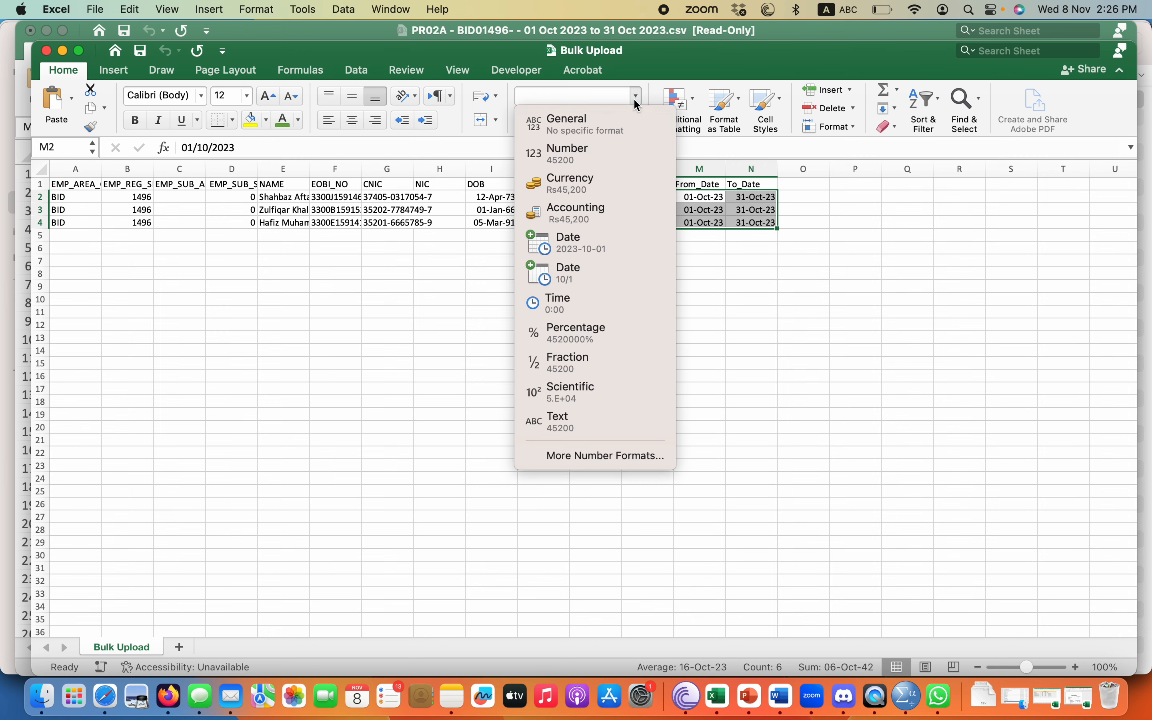
{"action": "left_click", "coordinate": [592, 456]}
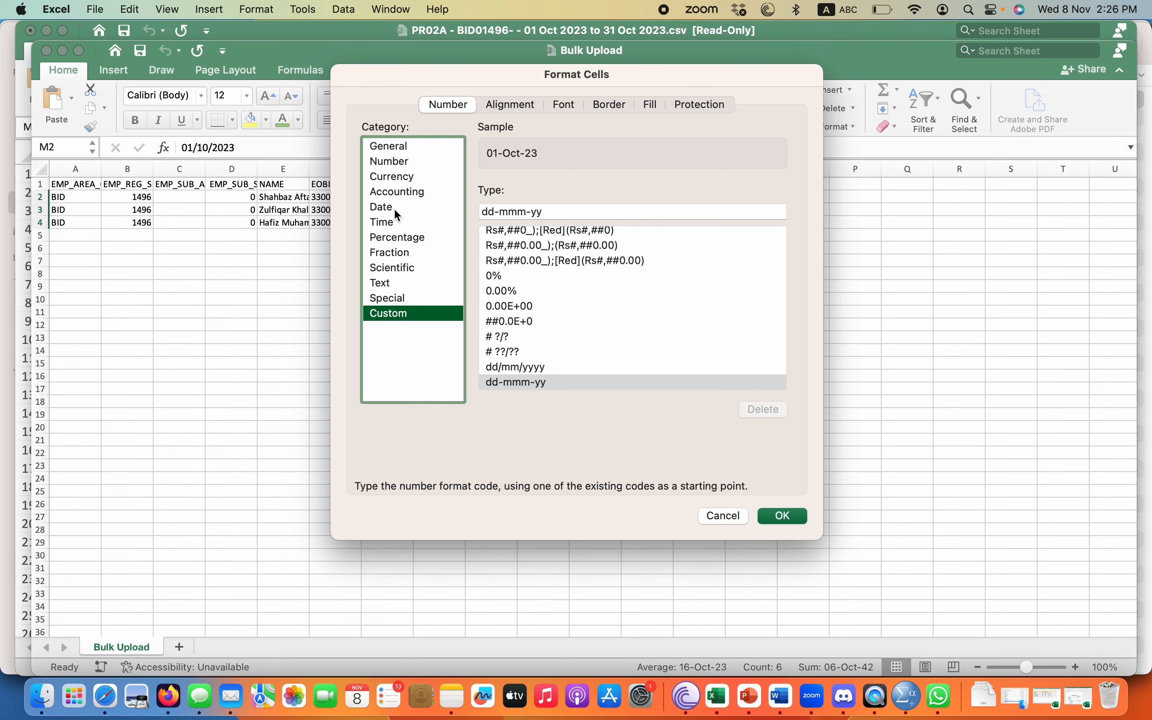
{"action": "left_click", "coordinate": [397, 214]}
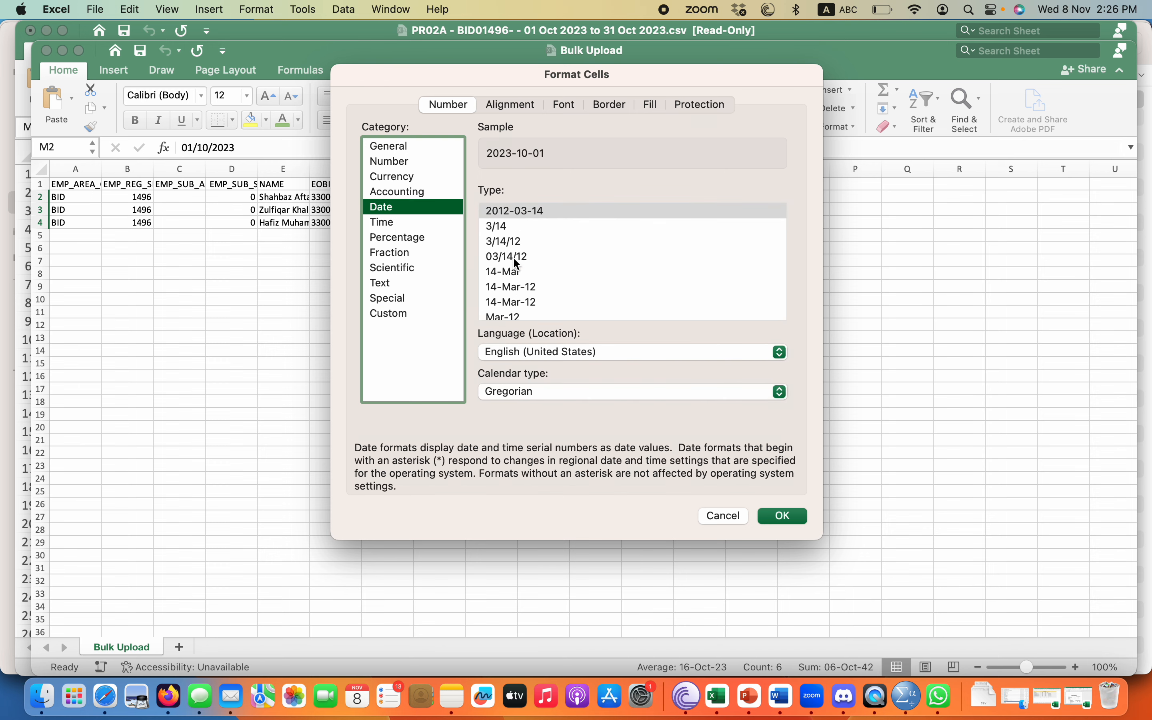
{"action": "scroll", "coordinate": [513, 282], "scroll_direction": "down", "scroll_amount": 5}
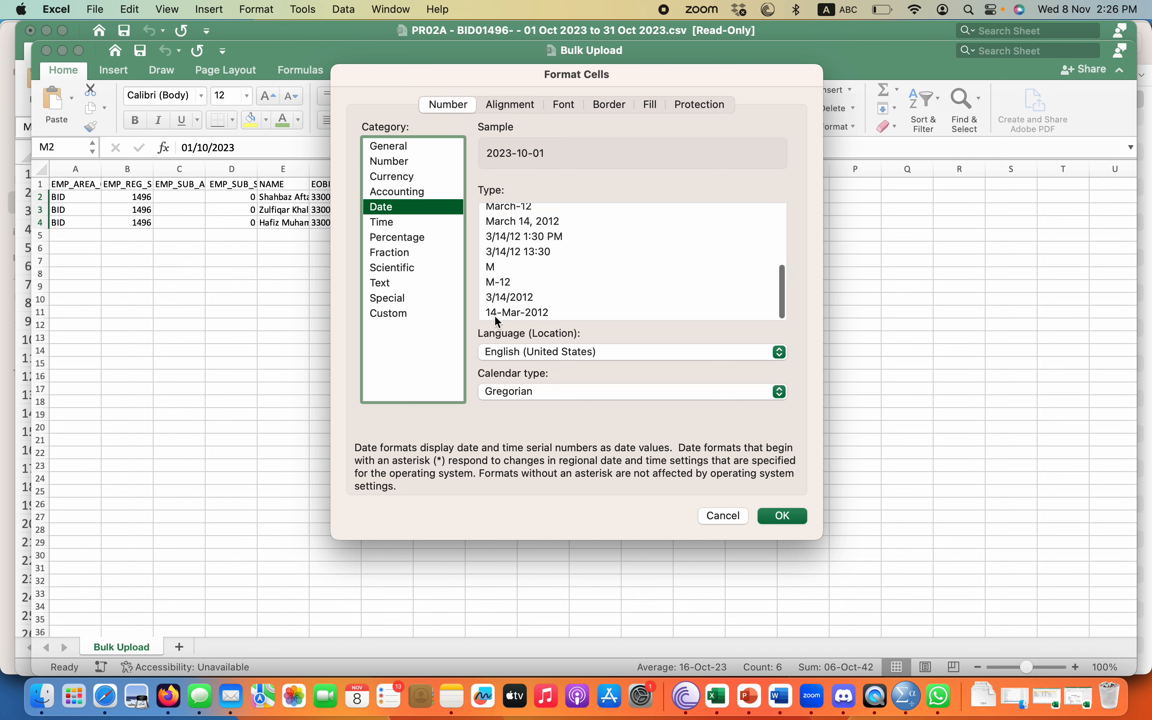
{"action": "left_click", "coordinate": [516, 314]}
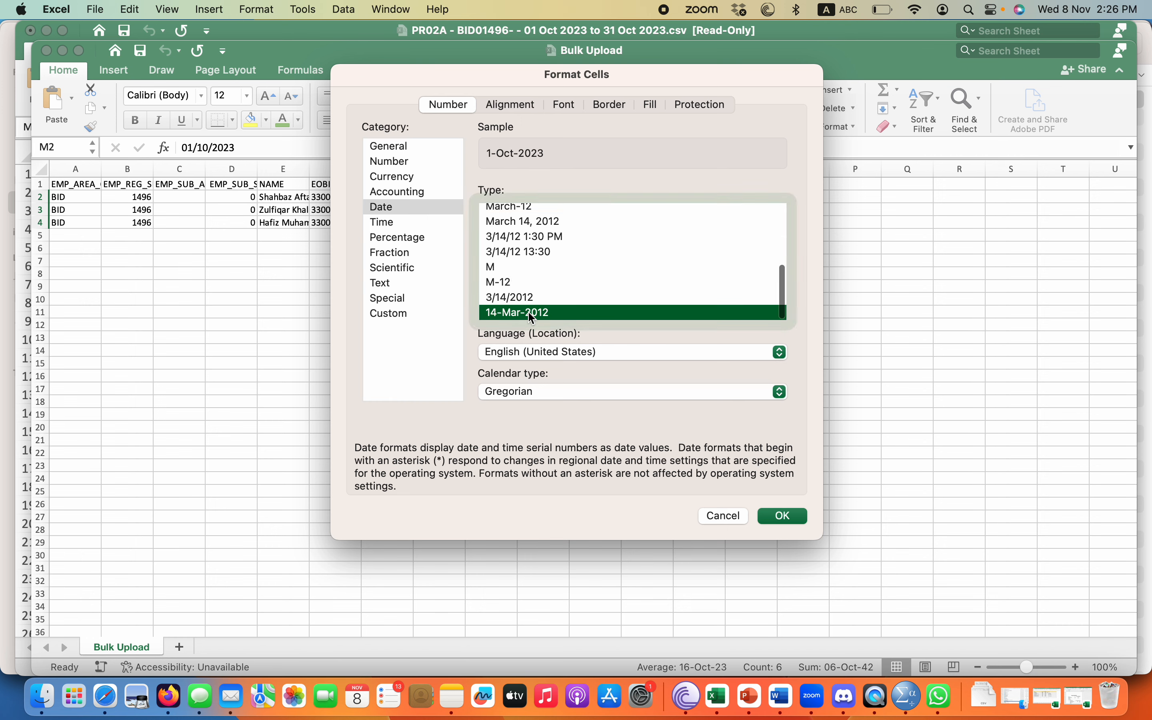
{"action": "left_click", "coordinate": [784, 519]}
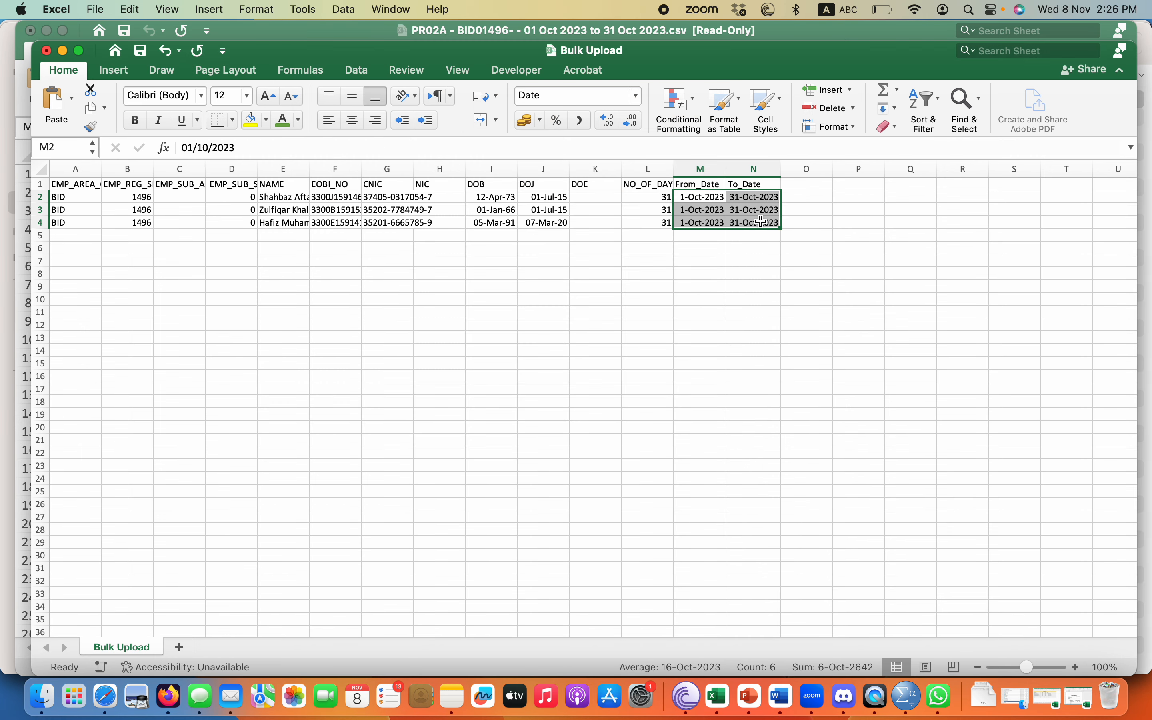
Paint the date format onto the DOB and DOJ cells I2:J4, widen column I, and save.
{"action": "left_click", "coordinate": [91, 127]}
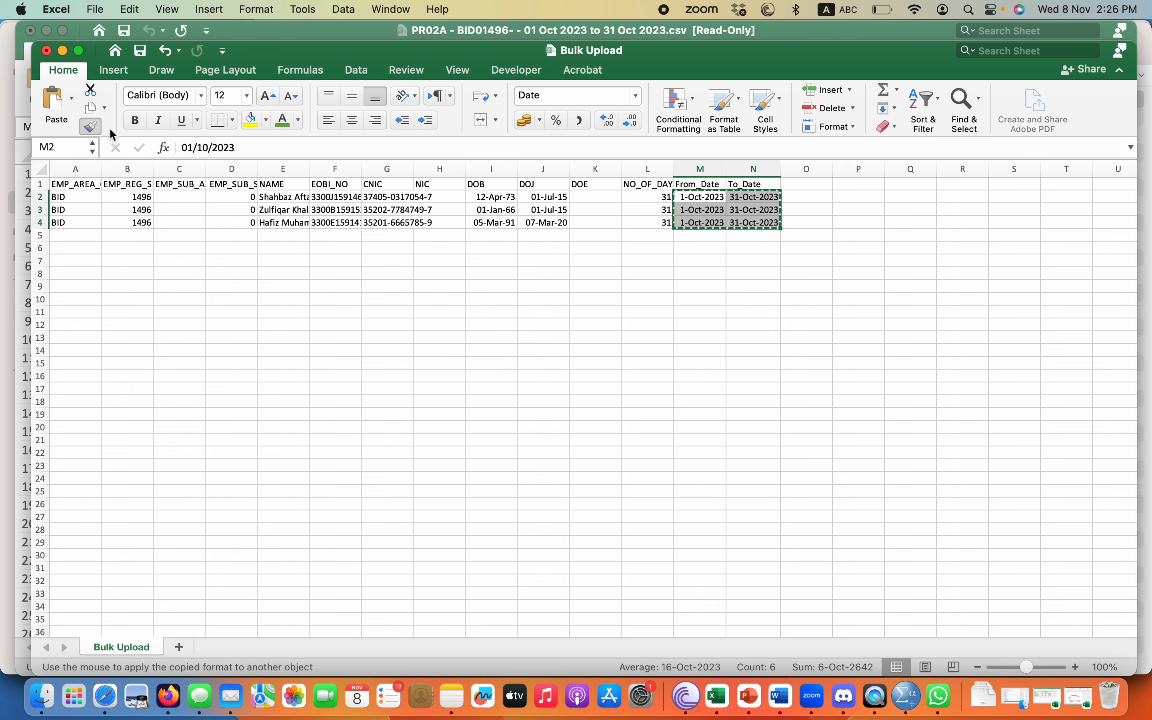
{"action": "left_click_drag", "start_coordinate": [483, 197], "coordinate": [536, 222]}
{"action": "left_click_drag", "start_coordinate": [517, 169], "coordinate": [520, 169]}
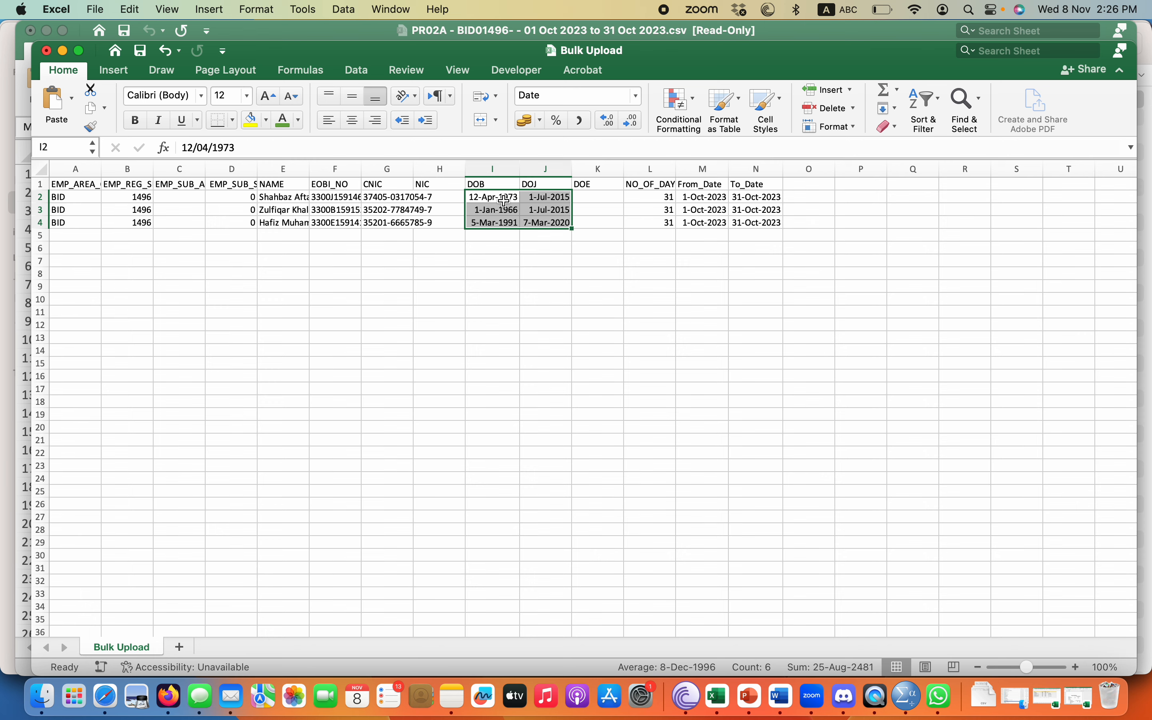
{"action": "left_click", "coordinate": [505, 218]}
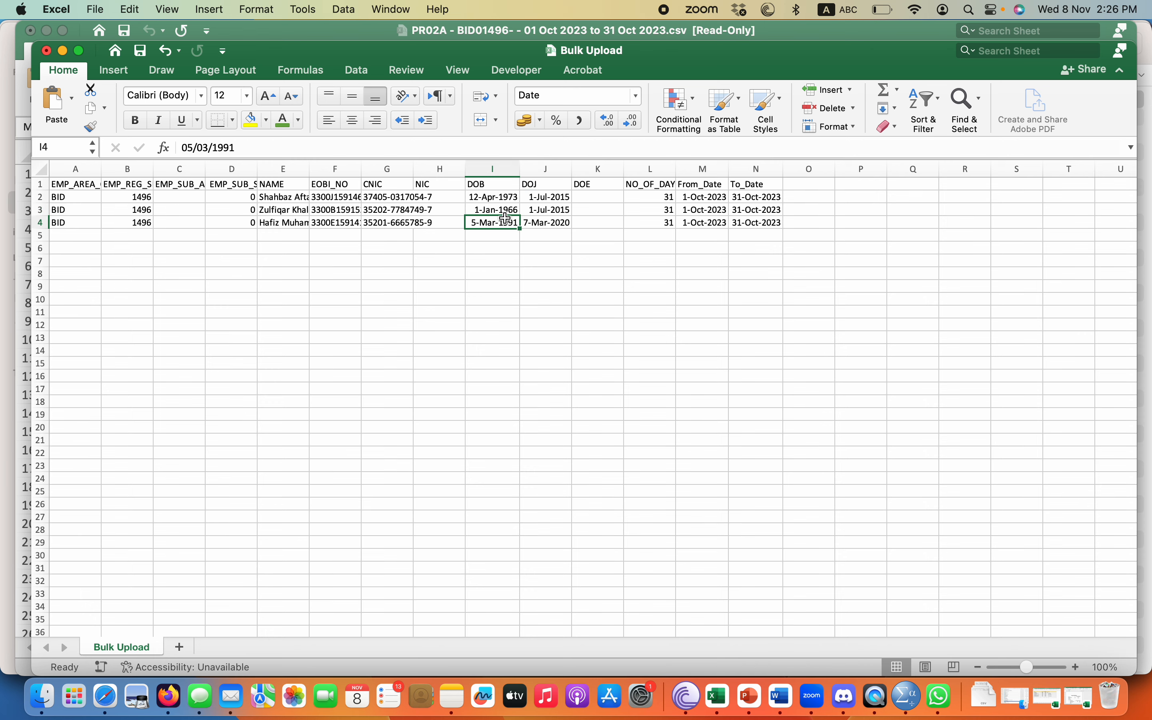
{"action": "key", "text": "super+s"}
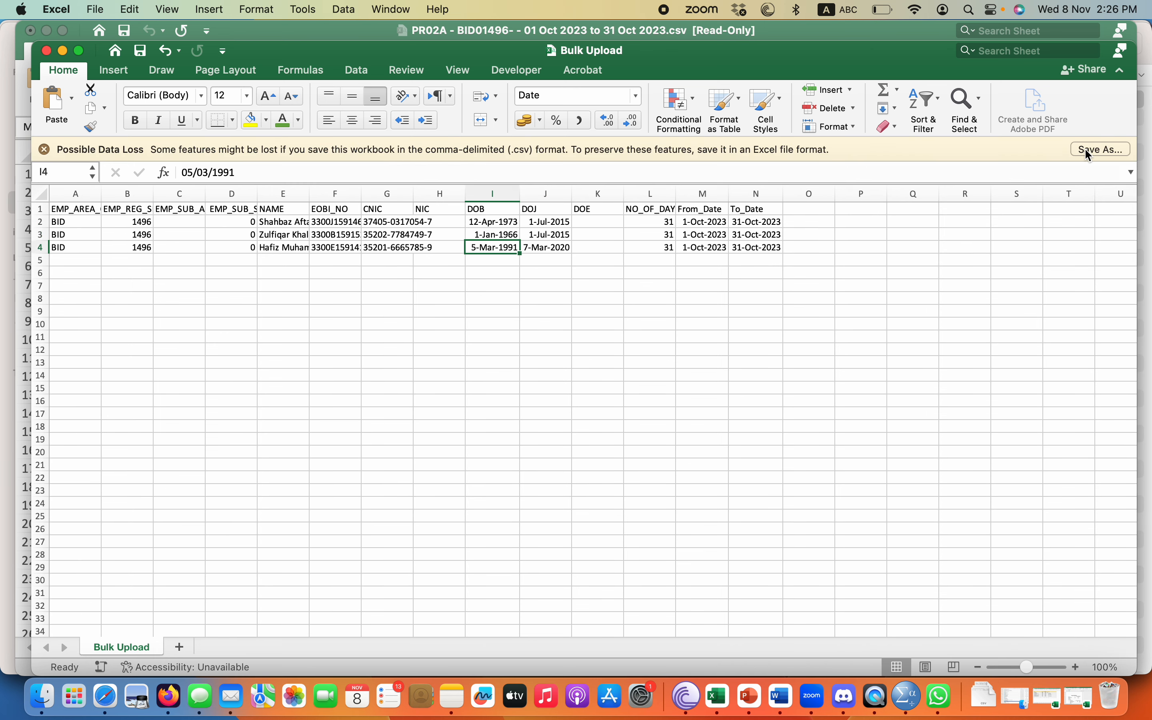
Save the sheet as 'Bulk Upload - Final' CSV in Downloads and close the workbook.
{"action": "left_click", "coordinate": [1085, 150]}
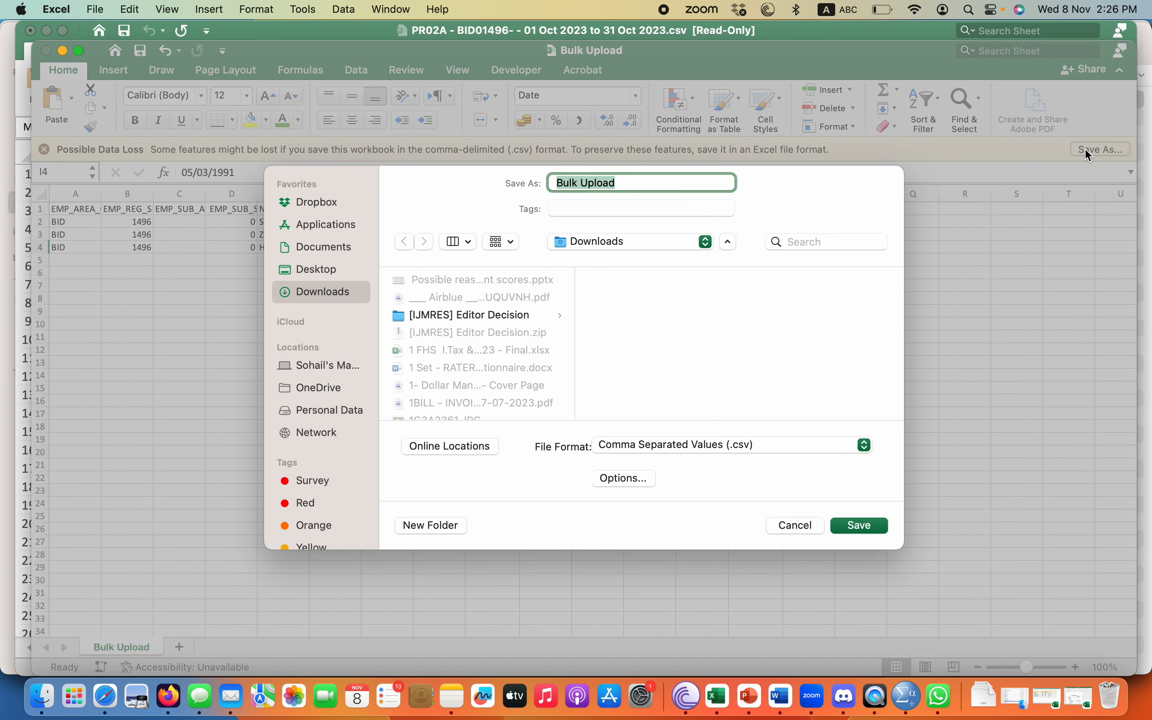
{"action": "left_click", "coordinate": [639, 183]}
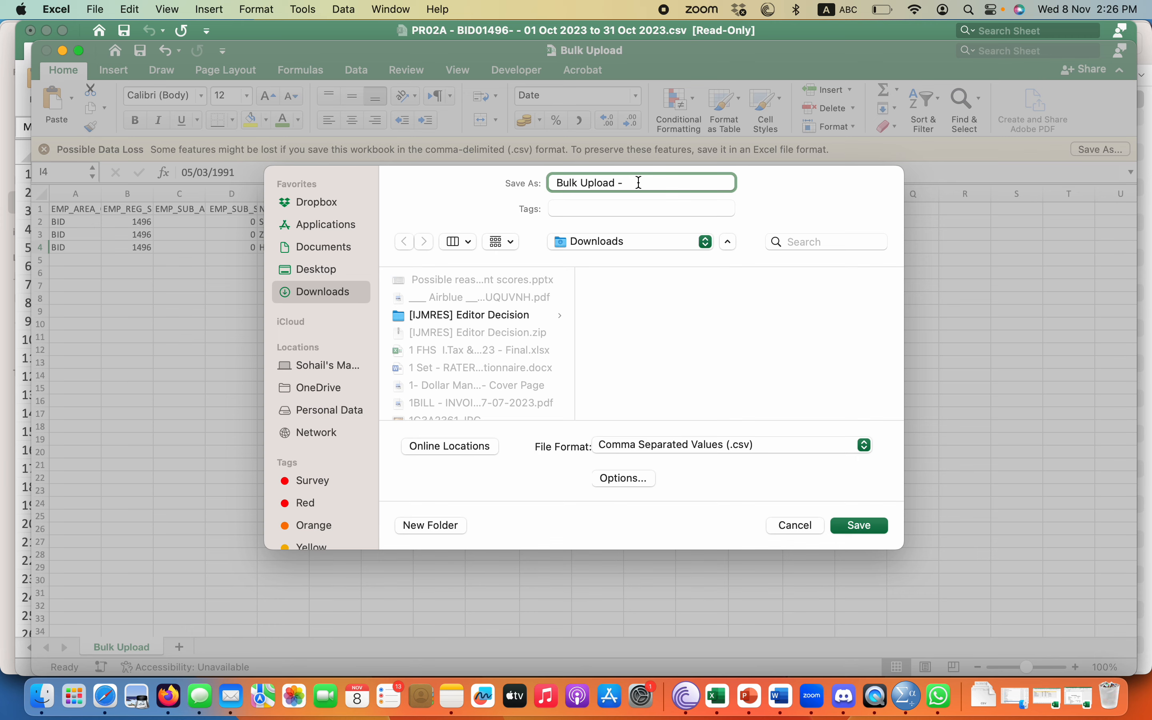
{"action": "left_click", "coordinate": [854, 526]}
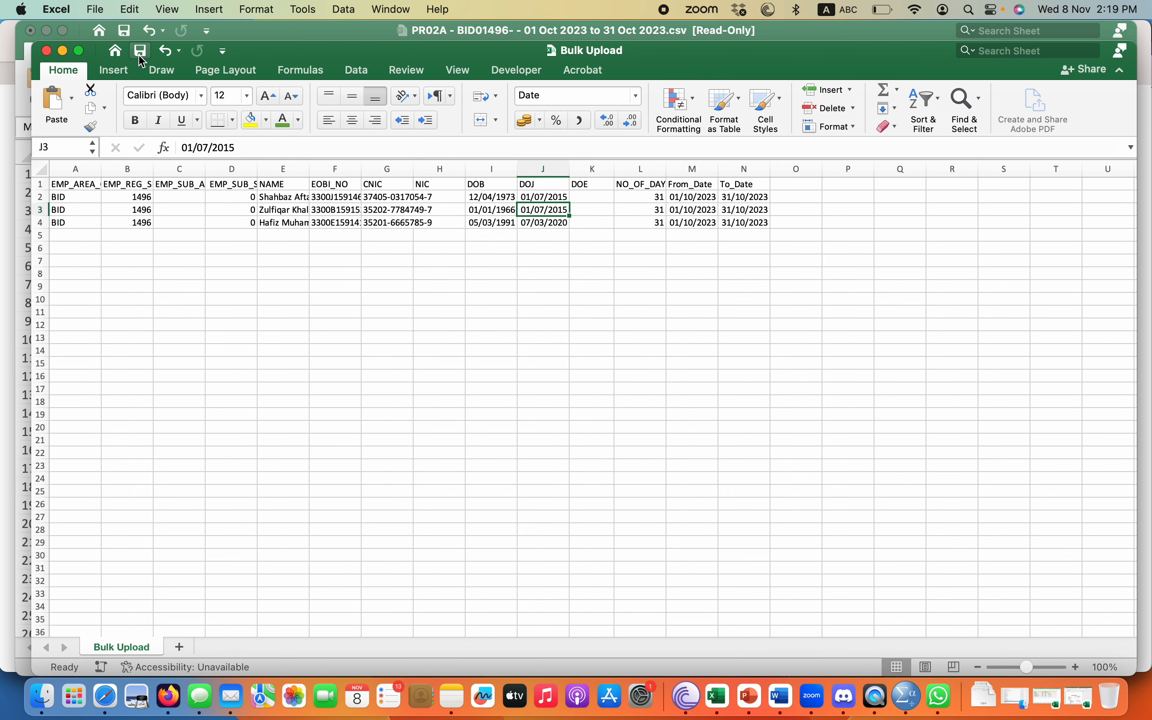
{"action": "left_click", "coordinate": [47, 53]}
{"action": "key", "text": "ctrl+Up"}
Open the Bulk IP's Reporting page via Previous PR02A Download > Submit via CSV File.
{"action": "left_click", "coordinate": [618, 435]}
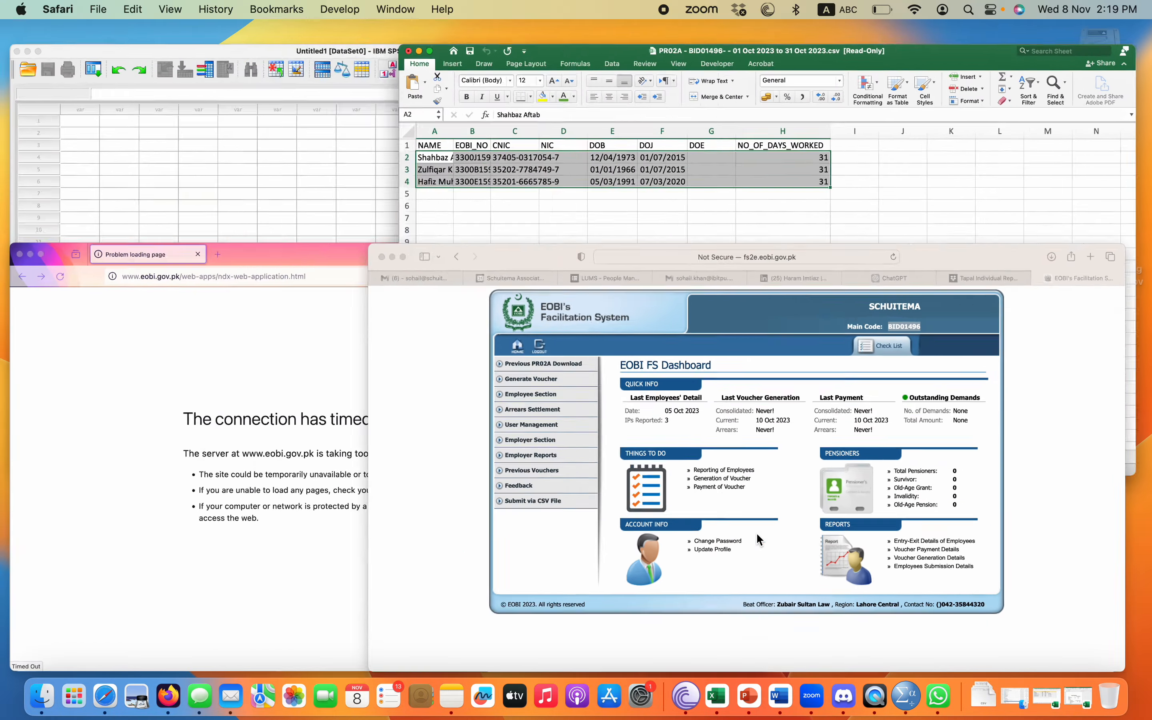
{"action": "left_click", "coordinate": [288, 212]}
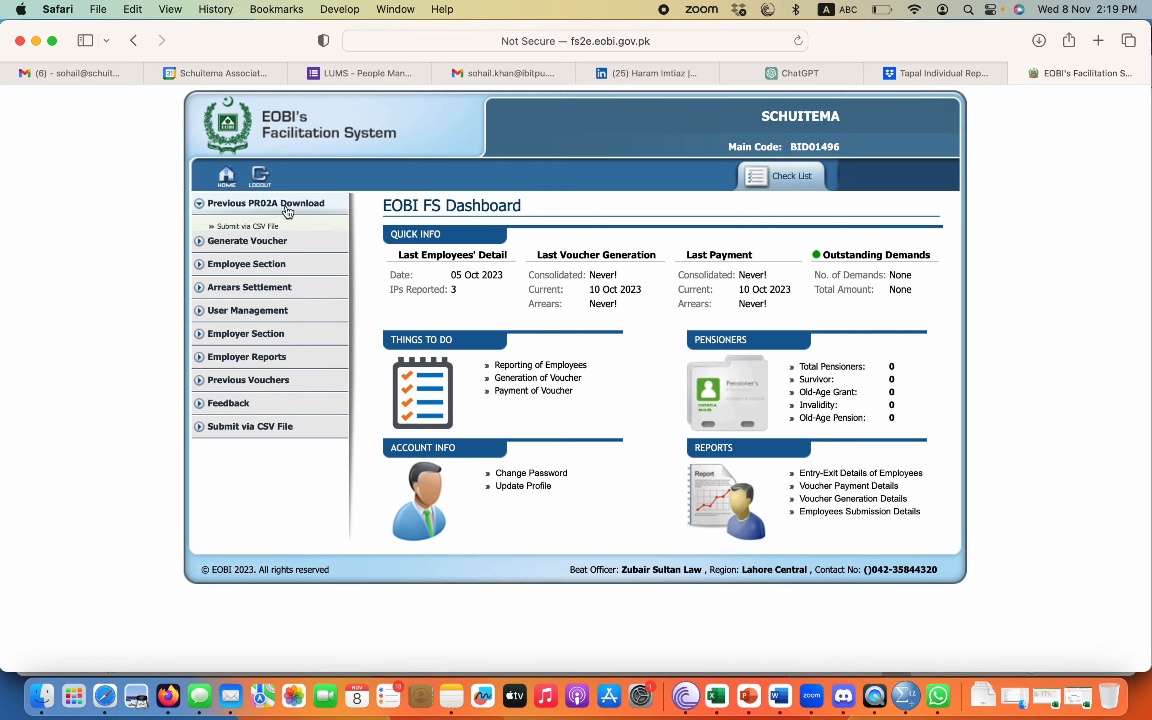
{"action": "left_click", "coordinate": [251, 226]}
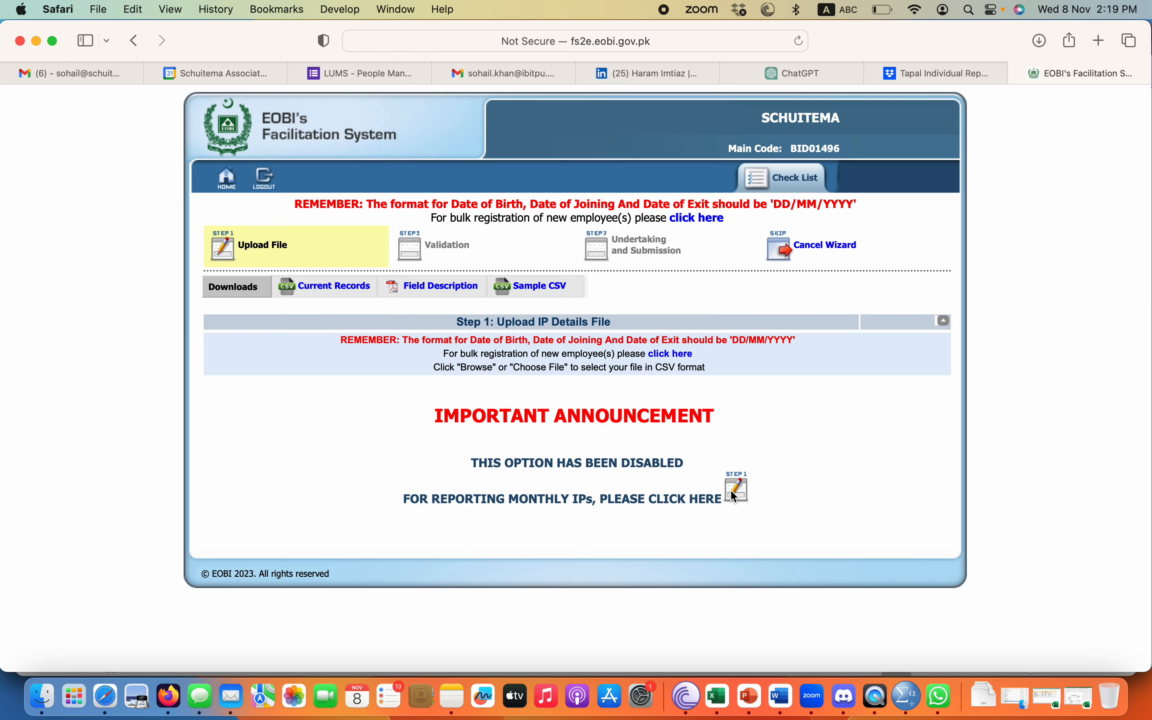
{"action": "left_click", "coordinate": [734, 495]}
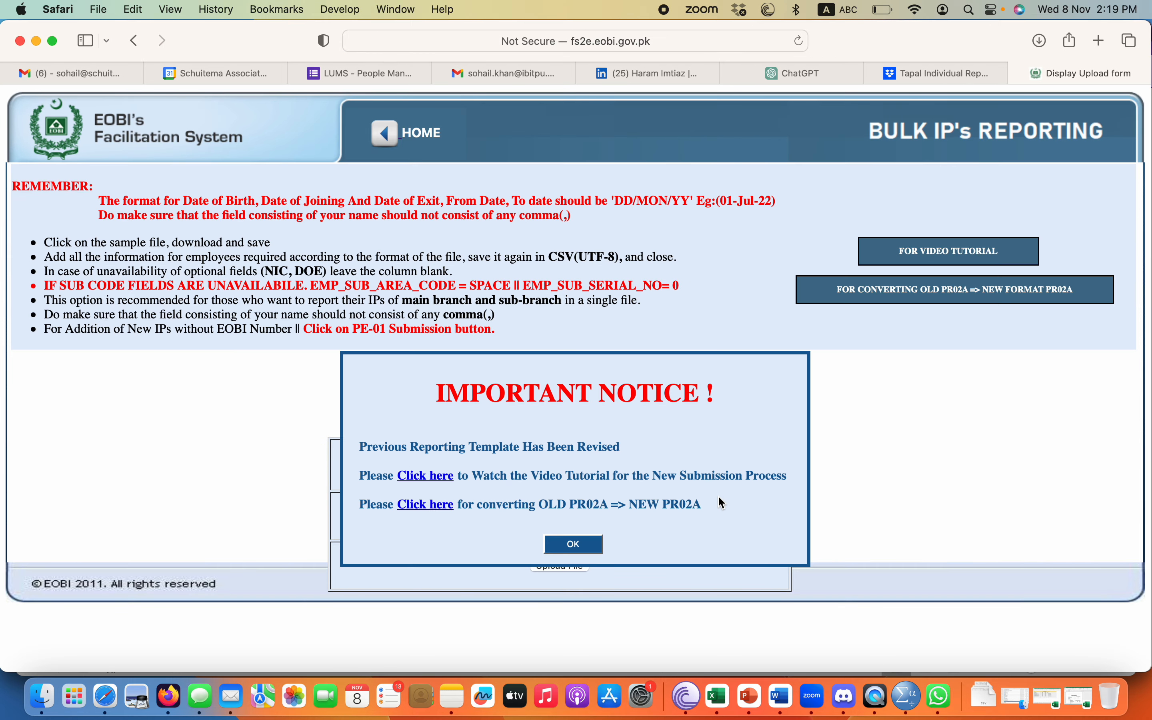
{"action": "left_click", "coordinate": [575, 546]}
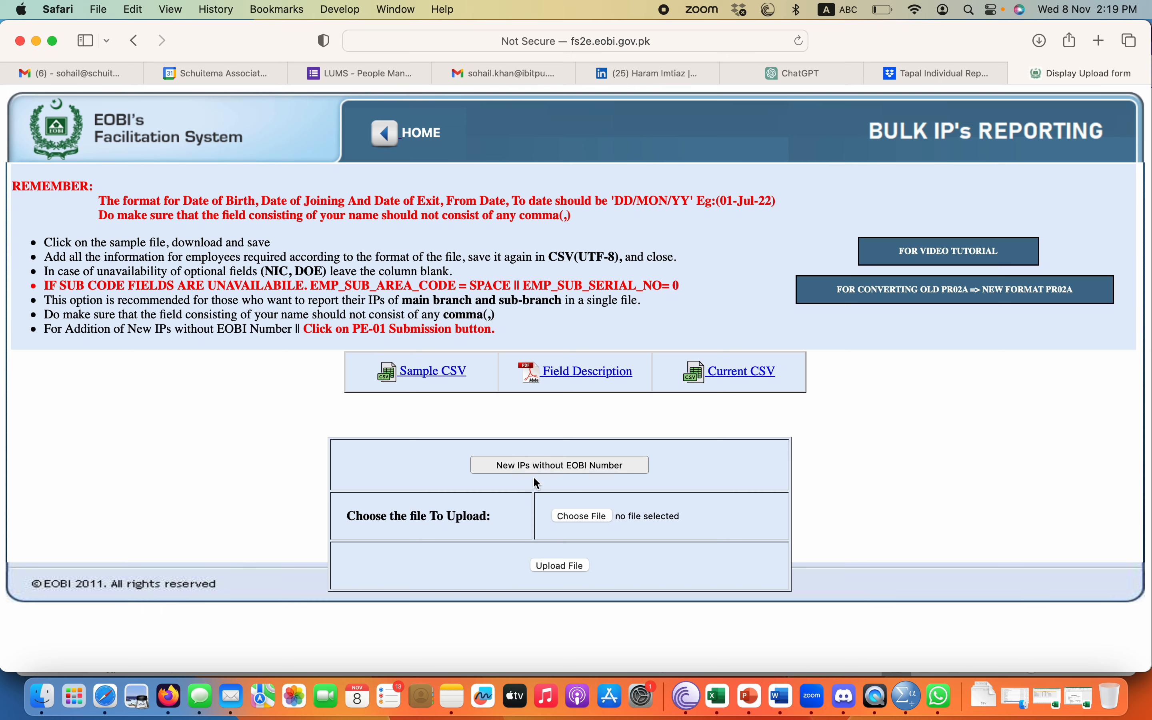
Choose Bulk Upload.csv and upload it for IP reporting.
{"action": "left_click", "coordinate": [584, 515]}
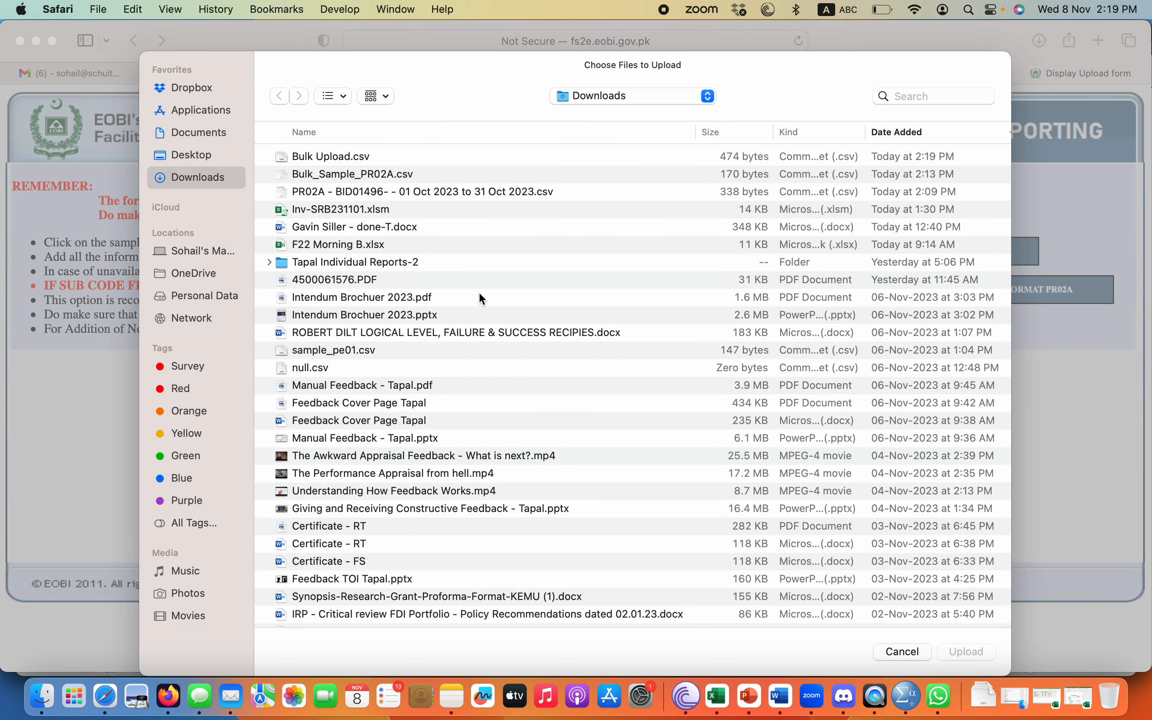
{"action": "left_click", "coordinate": [358, 157]}
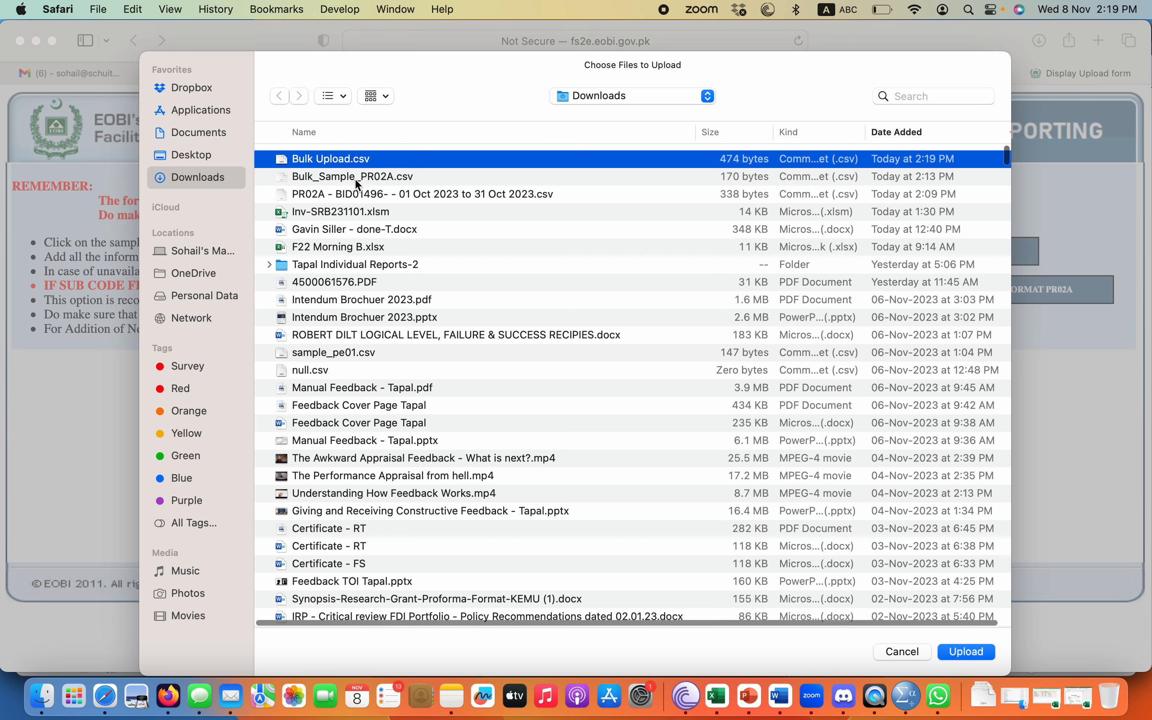
{"action": "left_click", "coordinate": [965, 652]}
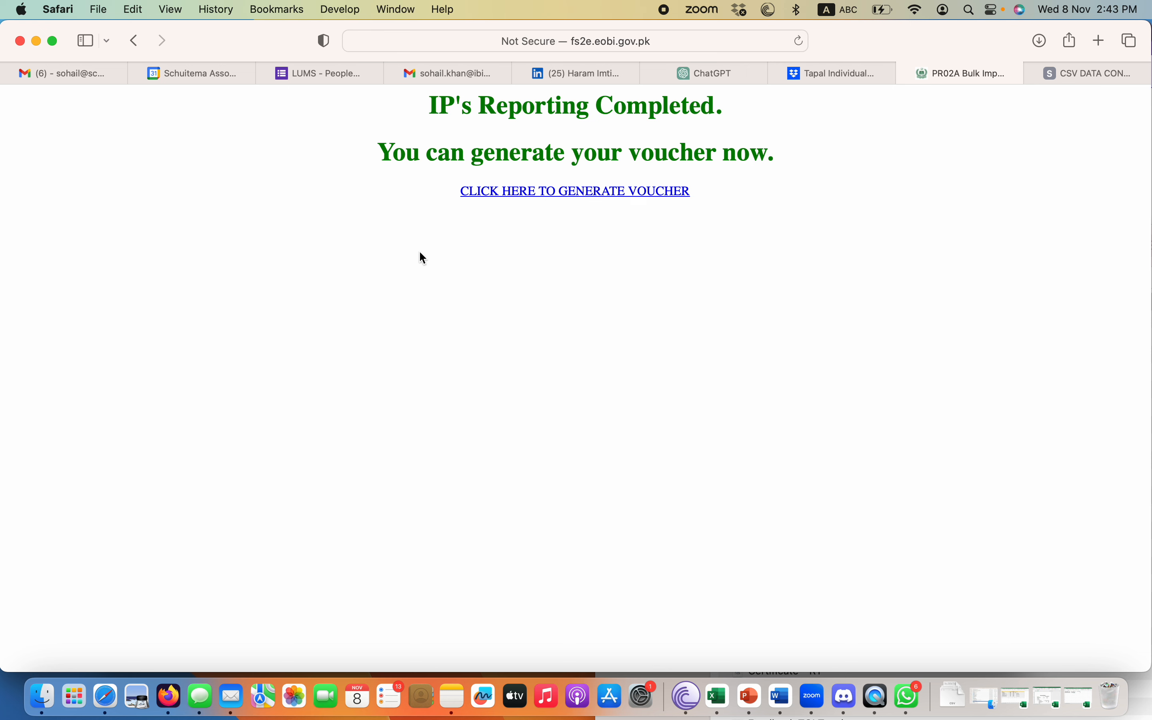
Follow the generate-voucher link and log back in with the saved credentials.
{"action": "left_click", "coordinate": [572, 193]}
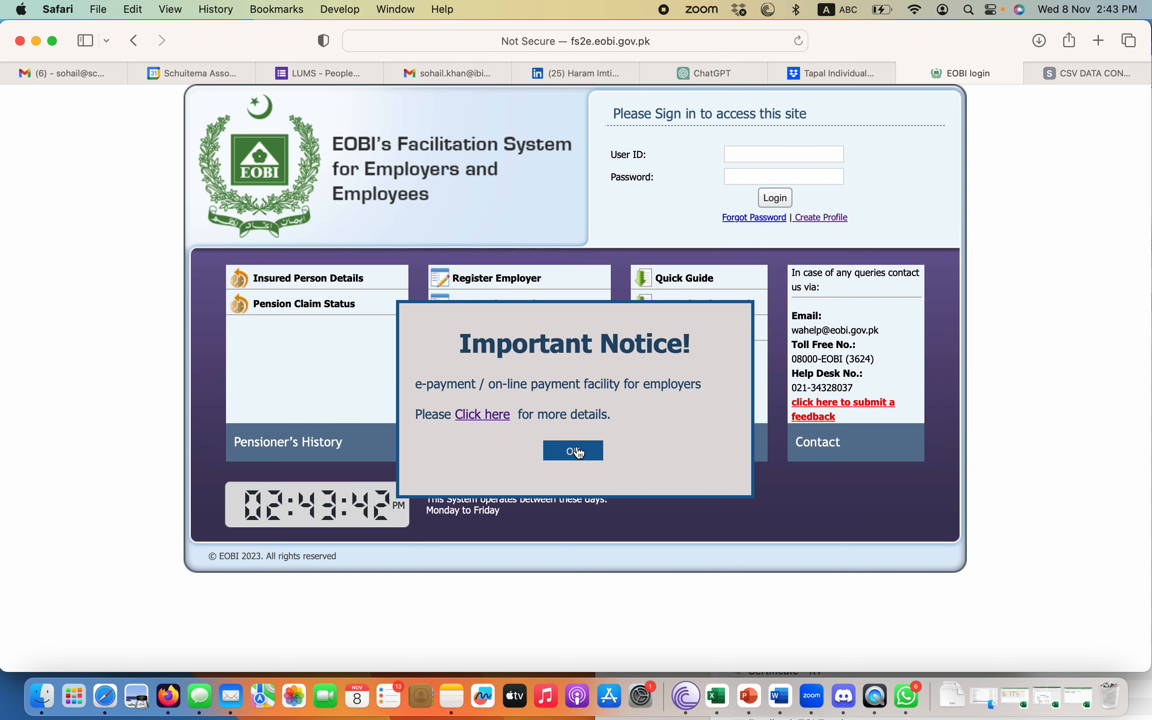
{"action": "left_click", "coordinate": [812, 157]}
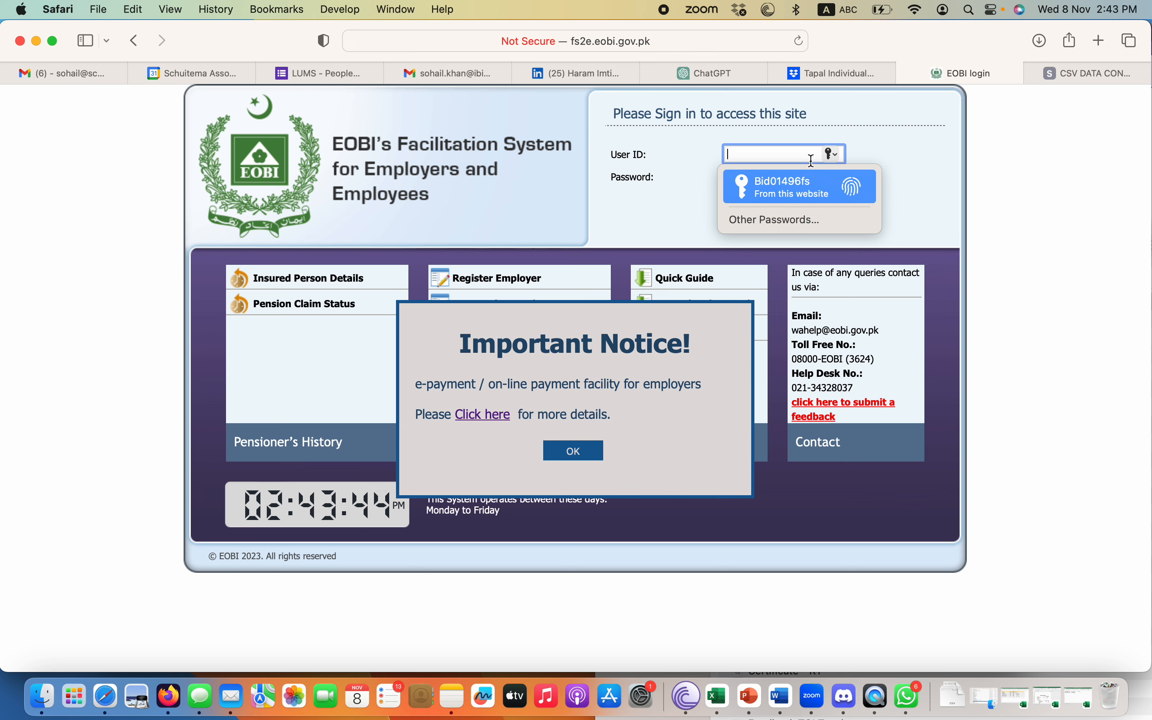
{"action": "left_click", "coordinate": [785, 191]}
{"action": "left_click", "coordinate": [558, 450]}
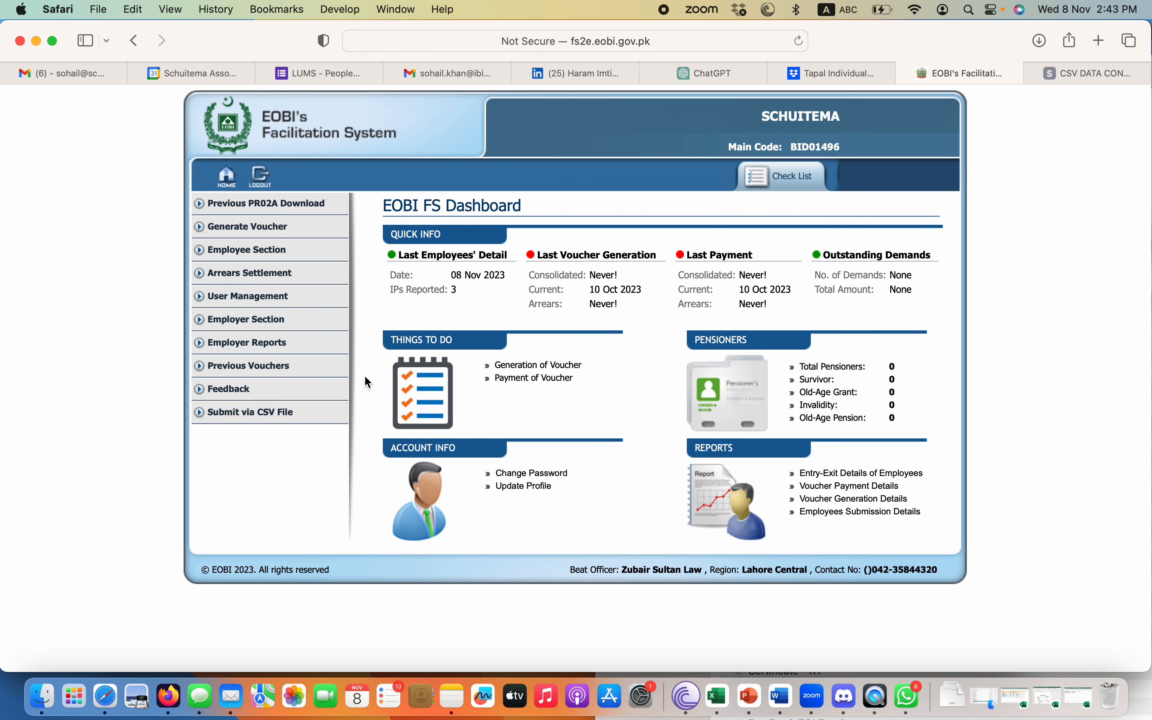
Return to the Bulk IP's Reporting page, acknowledging the already-reported warning.
{"action": "left_click", "coordinate": [285, 204]}
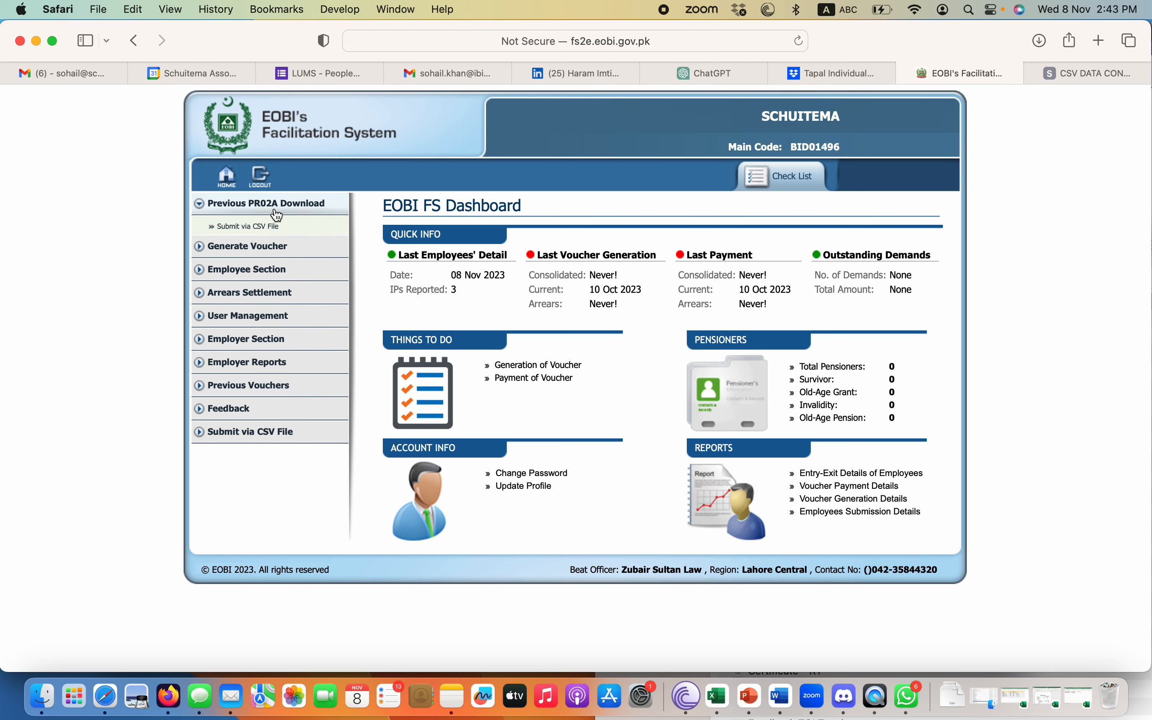
{"action": "left_click", "coordinate": [269, 227]}
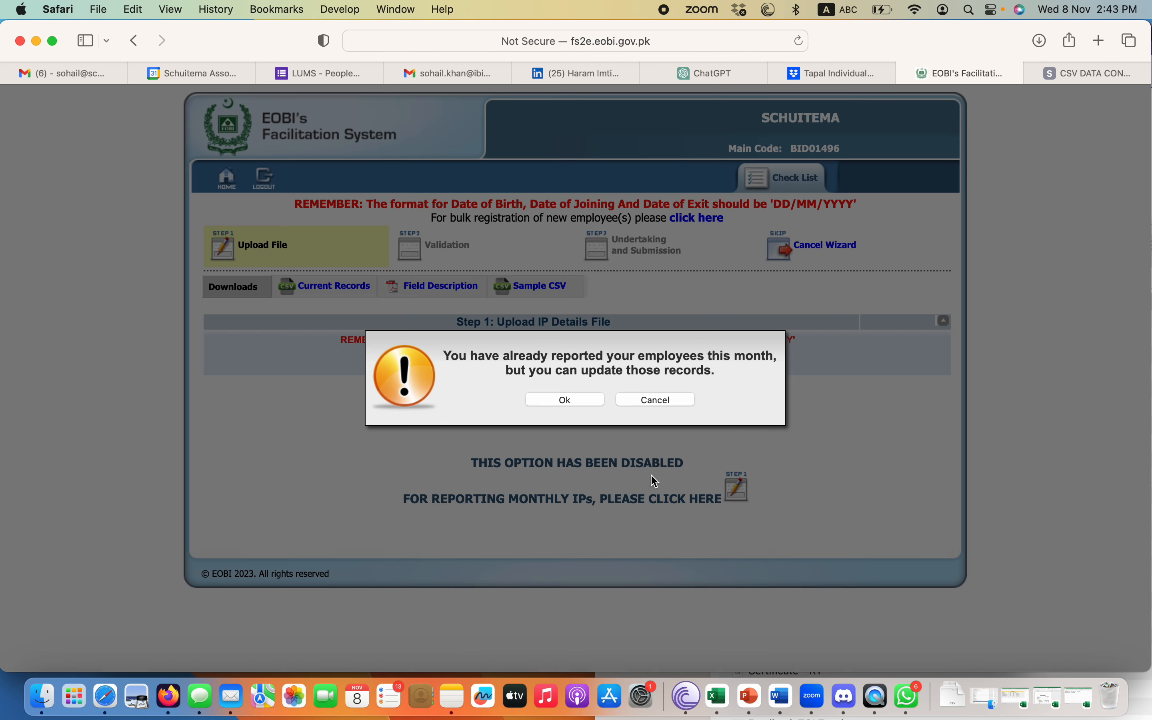
{"action": "left_click", "coordinate": [596, 401]}
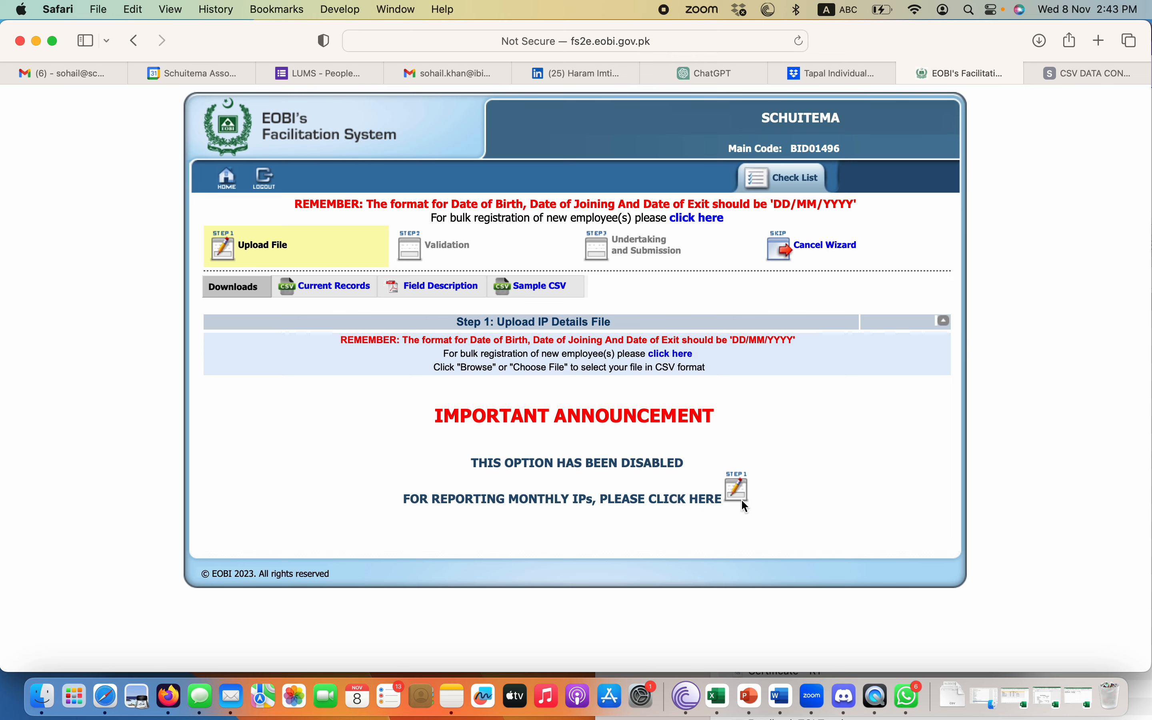
{"action": "left_click", "coordinate": [740, 492]}
{"action": "left_click", "coordinate": [569, 543]}
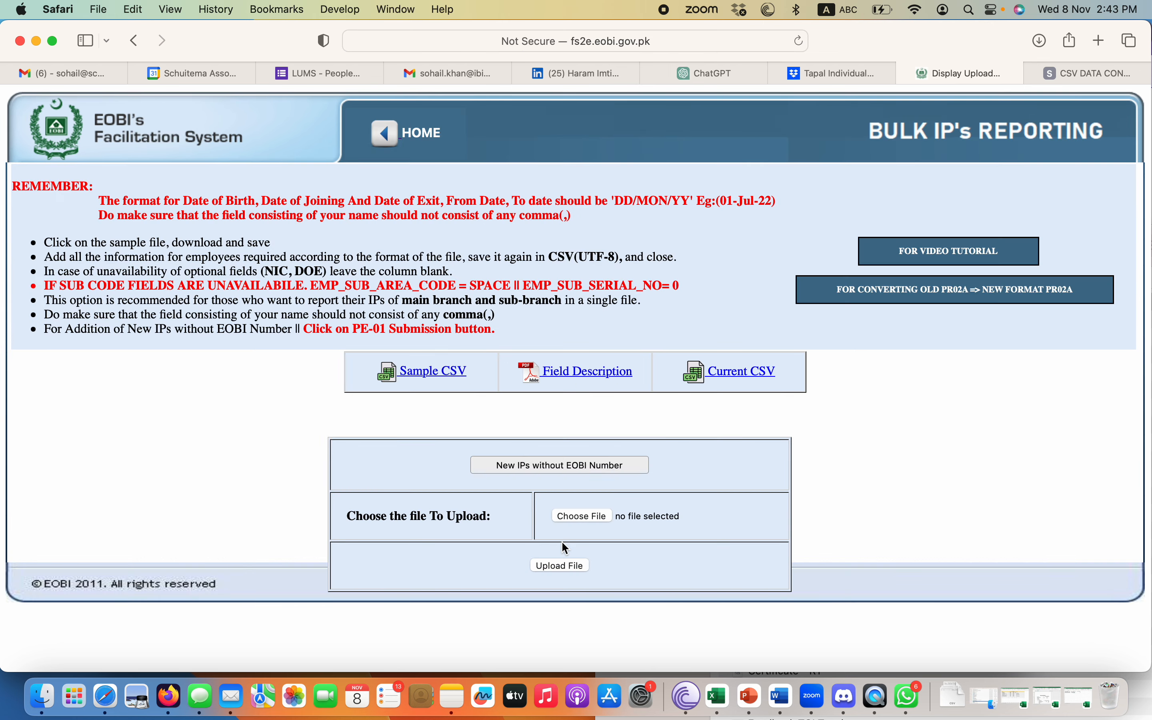